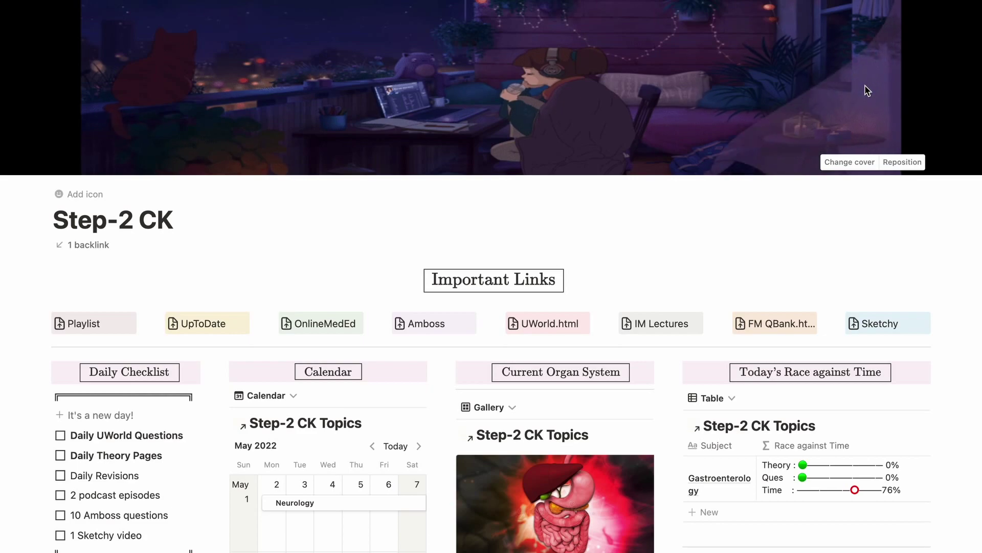
Step: Look through the cover image options for the Step-2 CK page: gallery, upload and image link
click(850, 161)
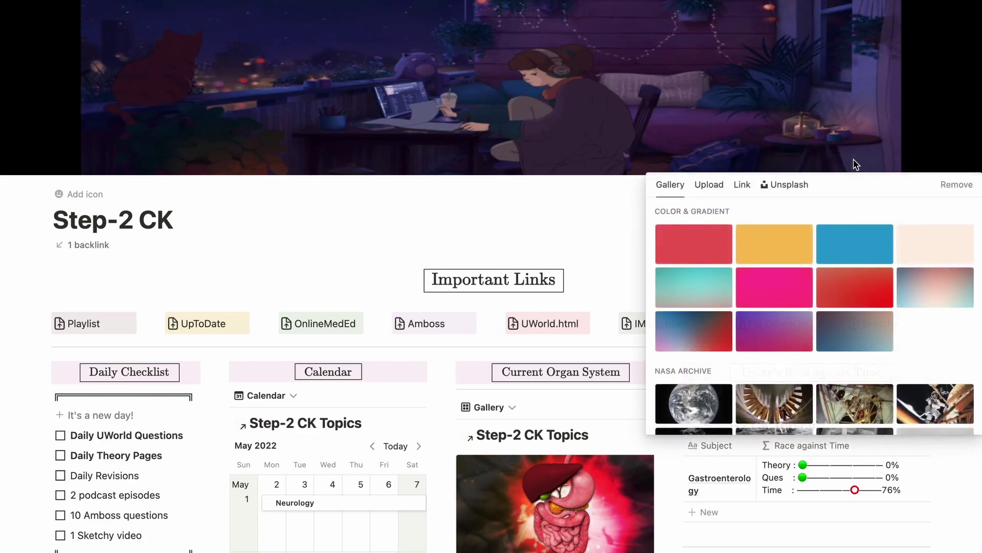
scroll(830, 279, down, 3)
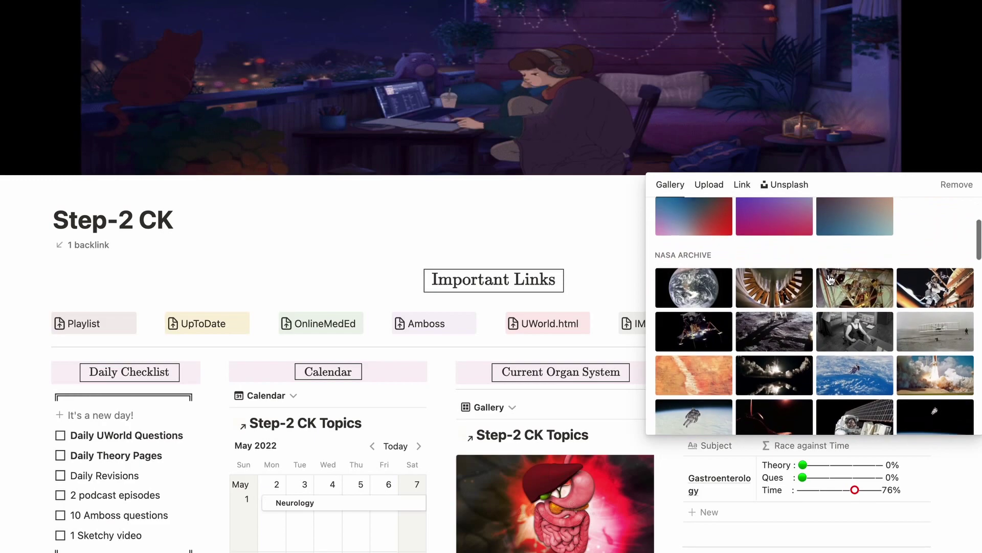
scroll(830, 280, up, 3)
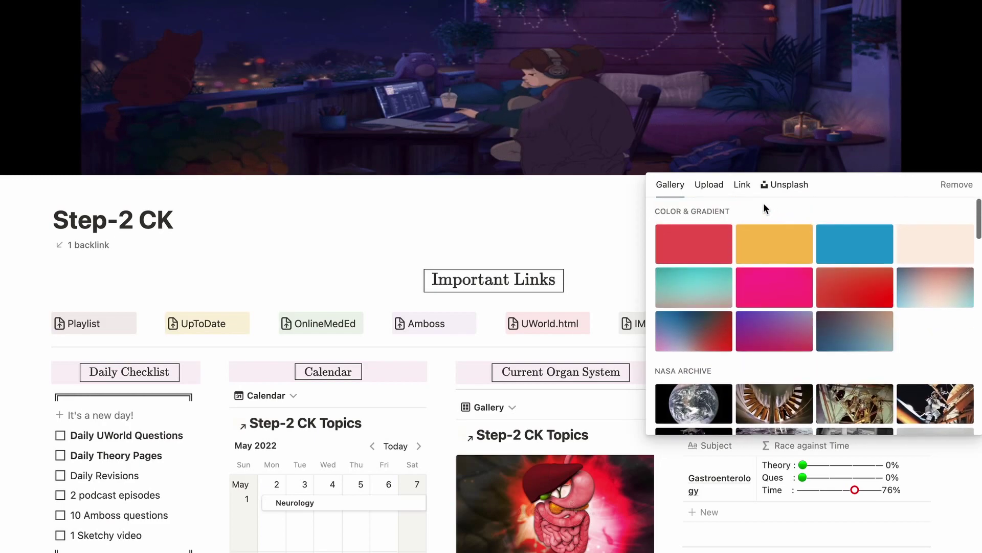
click(716, 190)
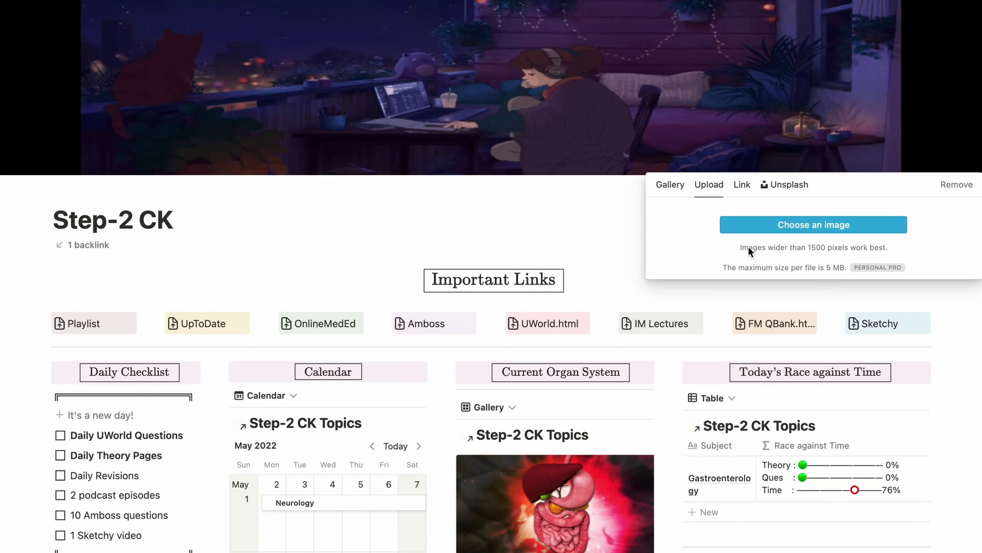
click(744, 187)
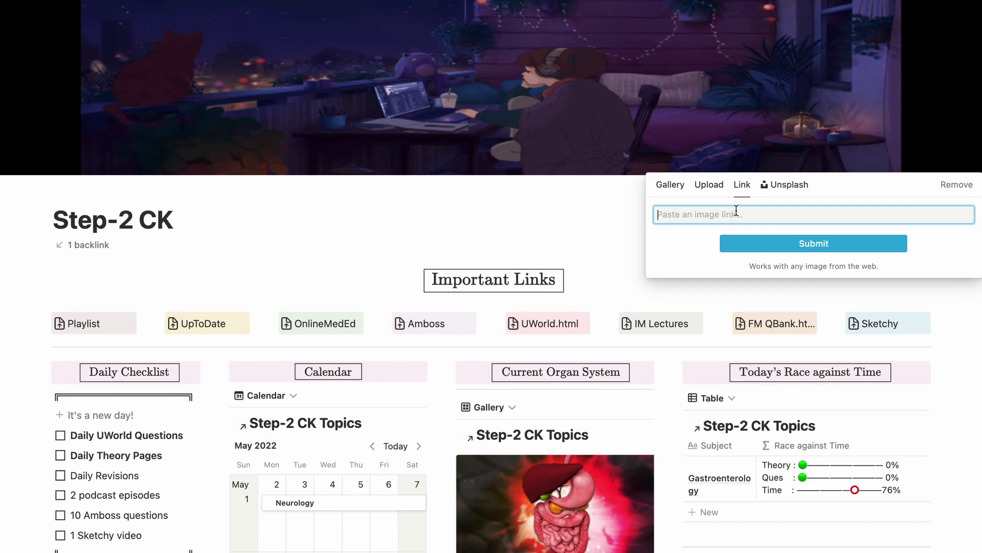
Step: Open the Playlist link in the Important Links section, then return to the Daily Checklist
scroll(819, 256, down, 9)
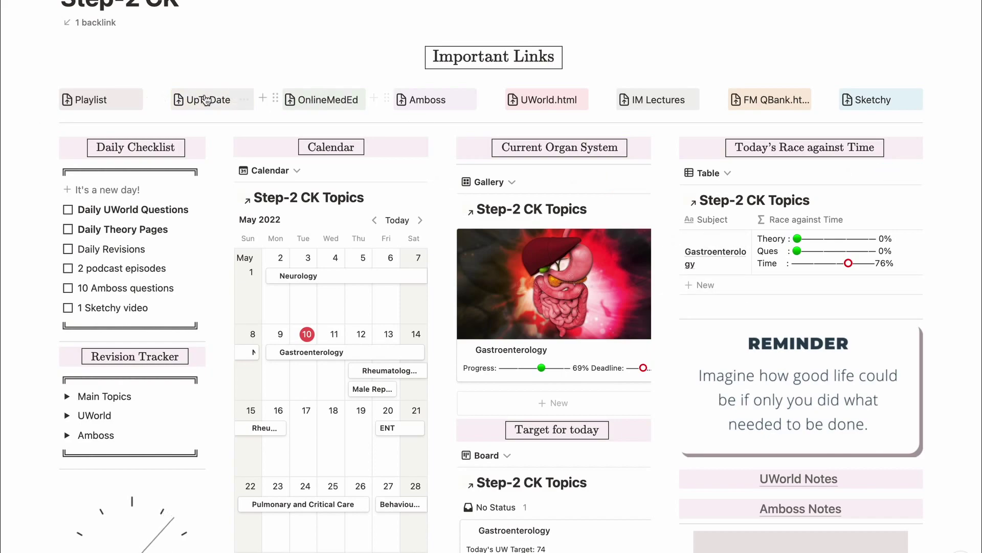
click(105, 99)
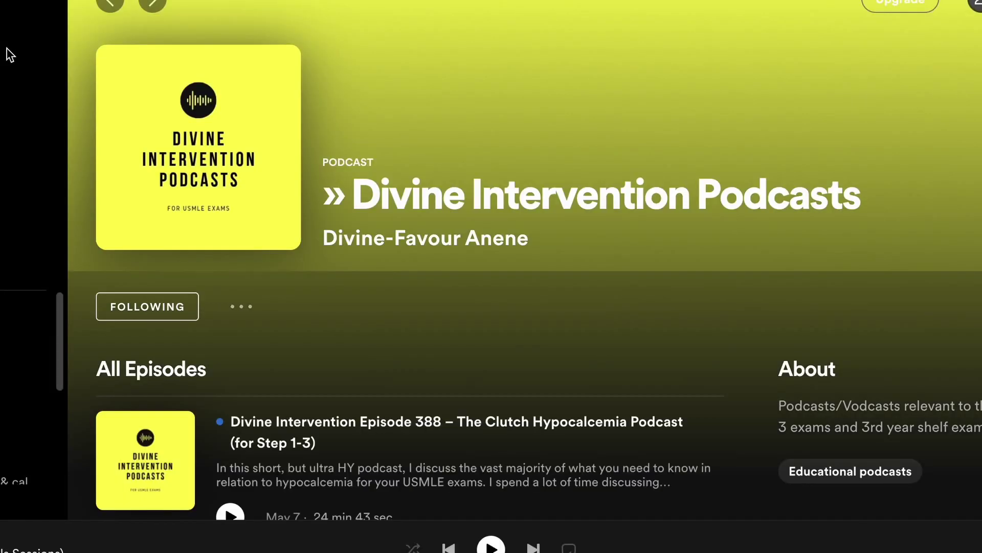
scroll(439, 439, down, 15)
scroll(438, 439, down, 1)
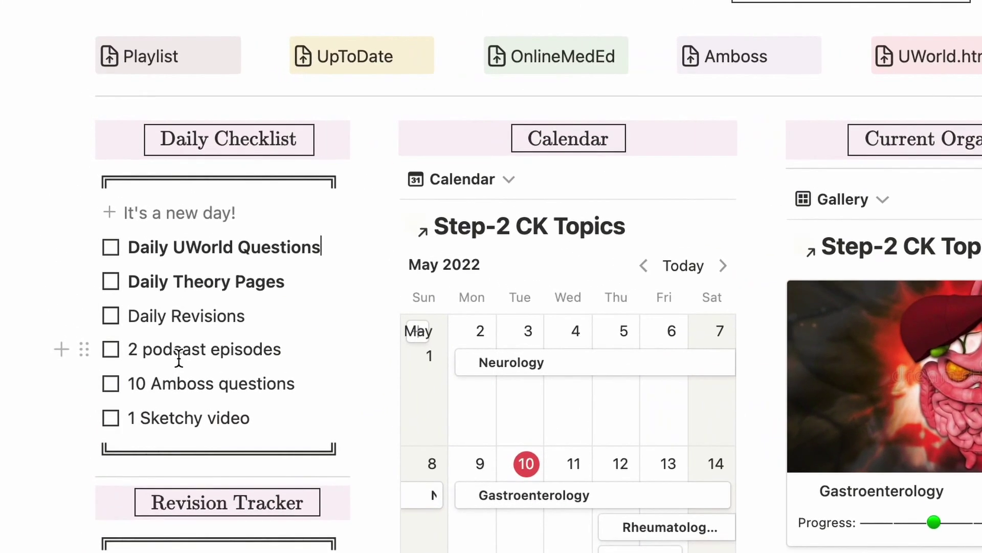
Step: Mark all six Daily Checklist items as done, from Daily UWorld Questions through 1 Sketchy video
click(109, 250)
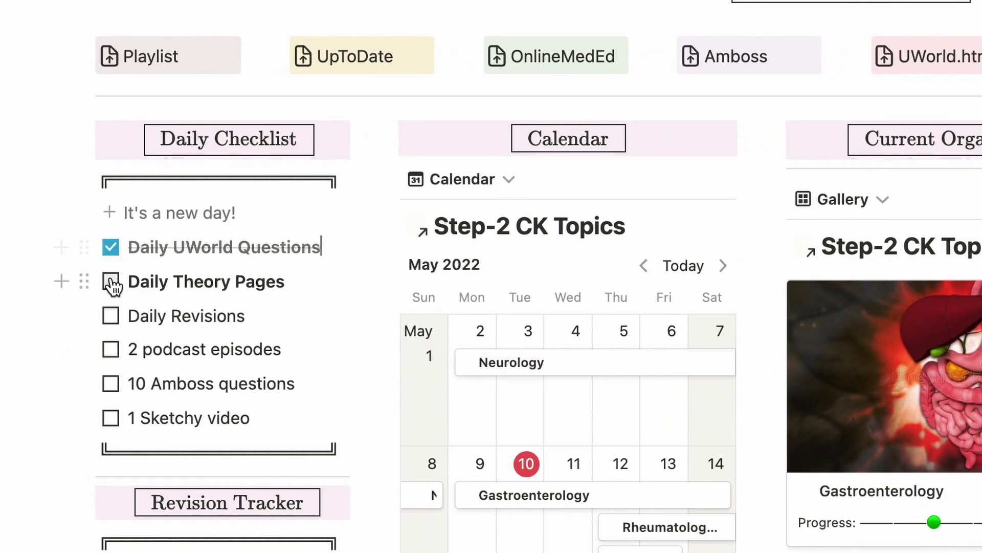
click(111, 282)
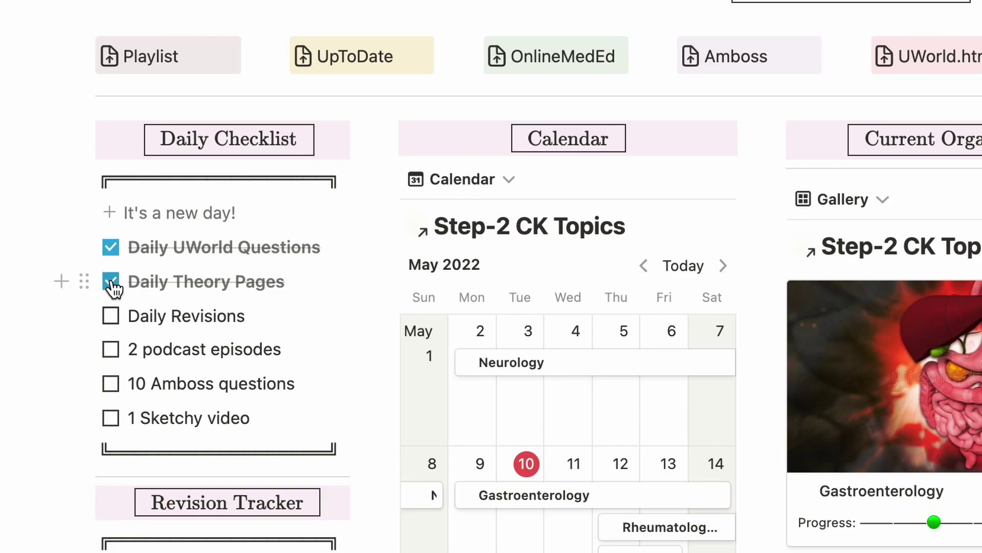
click(111, 317)
click(112, 350)
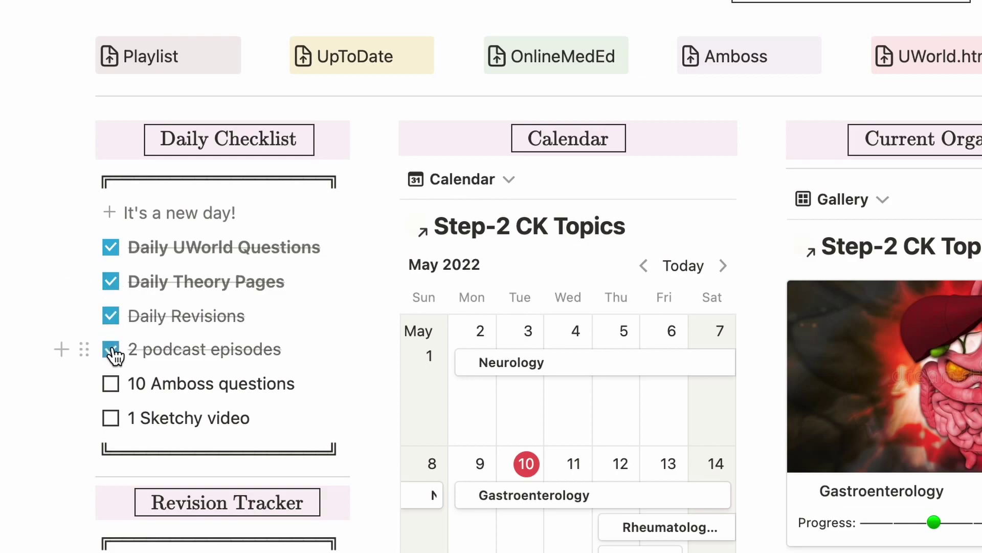
click(111, 384)
click(112, 417)
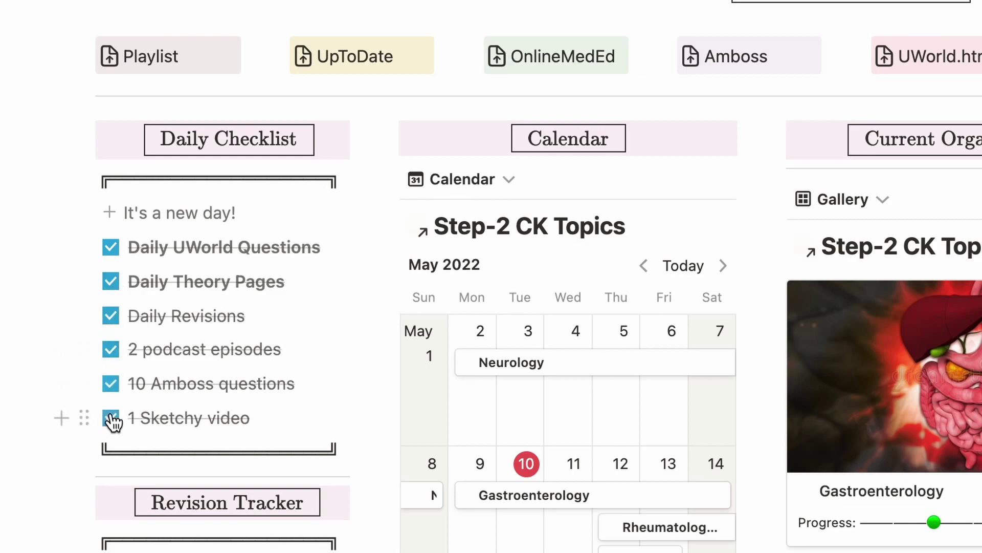
Step: Delete the six completed checklist items and generate a fresh daily list with "It's a new day!"
drag(26, 228, 301, 426)
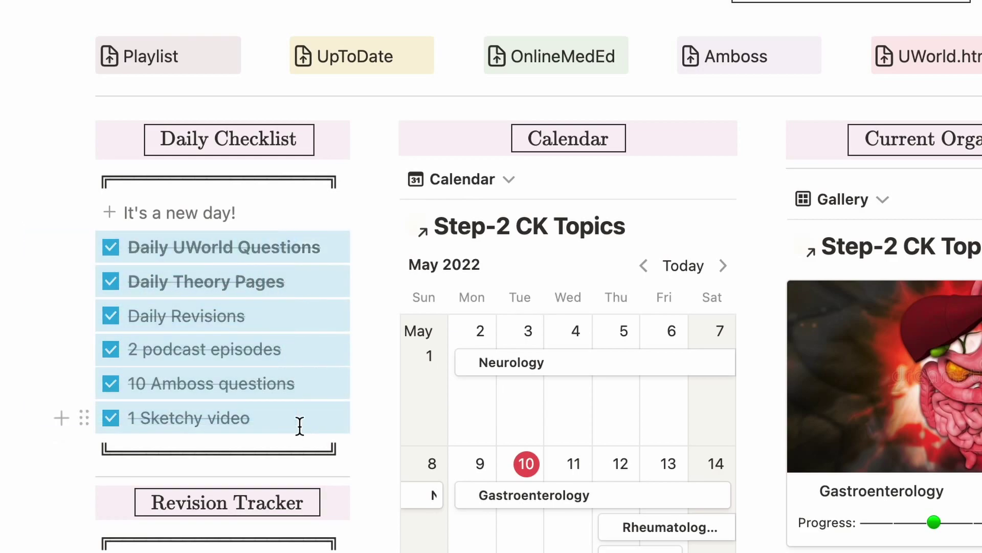
key(BackSpace)
click(252, 218)
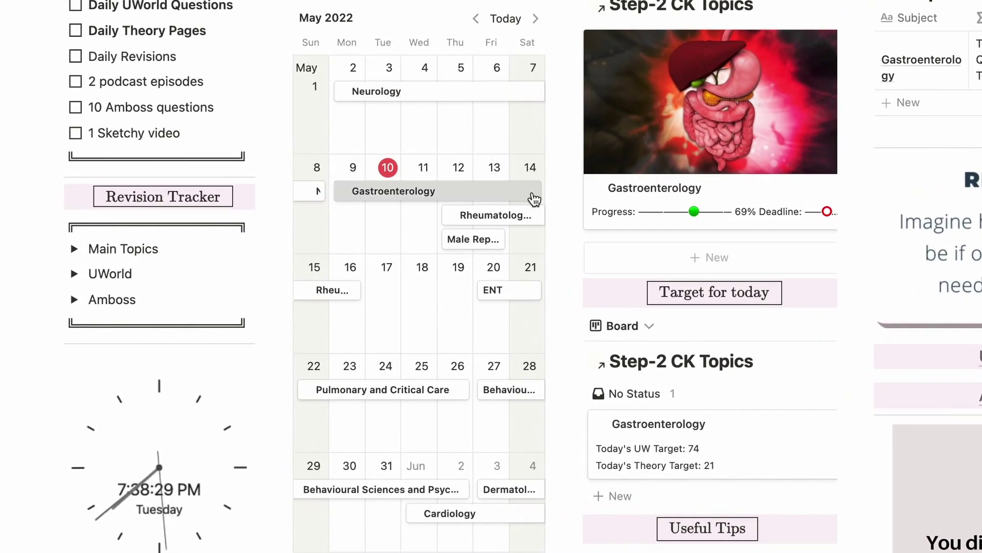
Step: Reschedule two topics in the May 2022 calendar: end Gastroenterology on May 13 and move the "Male Rep..." entry to May 11–12
drag(540, 197, 503, 195)
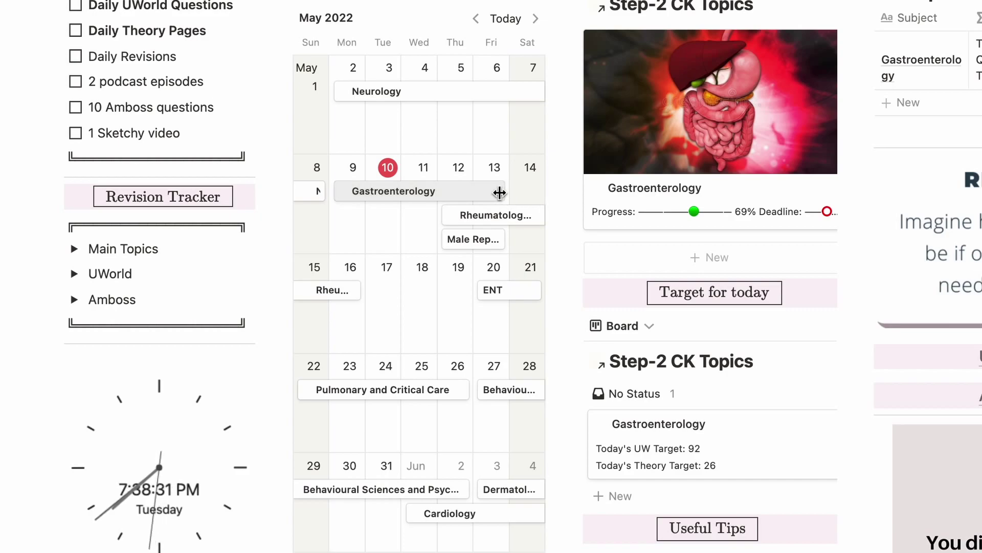
drag(492, 240, 436, 236)
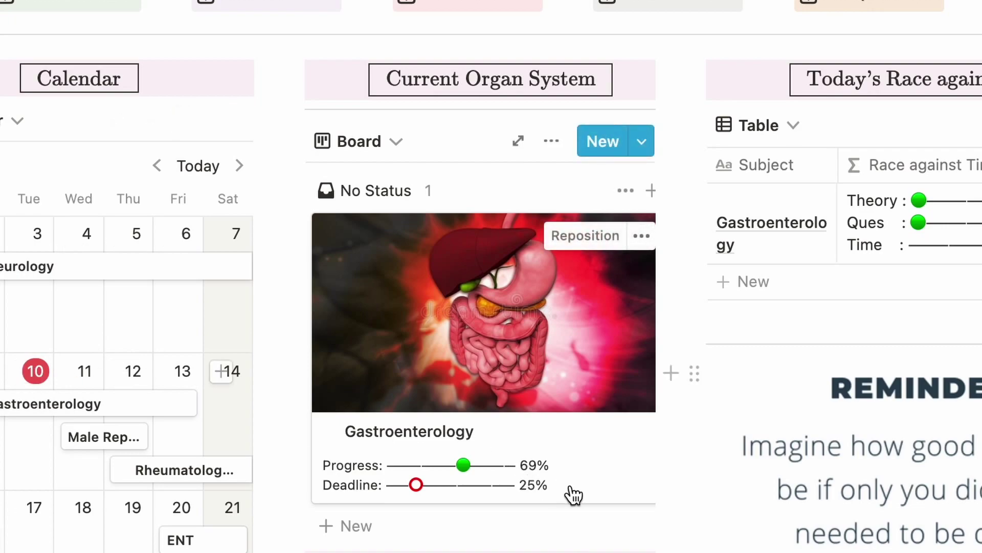
drag(198, 405, 232, 407)
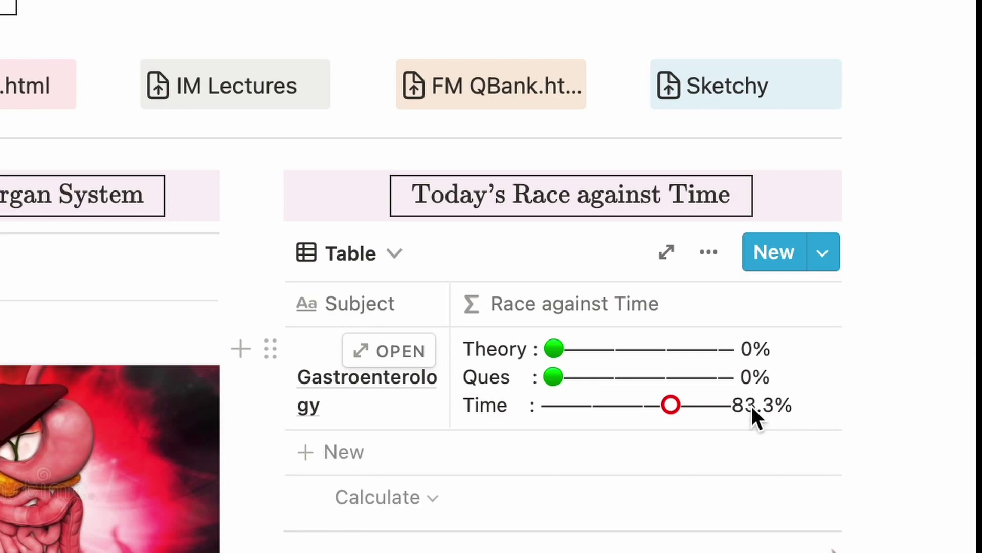
Step: Set "UW done today" to 56 on the Gastroenterology page of the Race against Time table and return to the dashboard
click(424, 363)
click(383, 233)
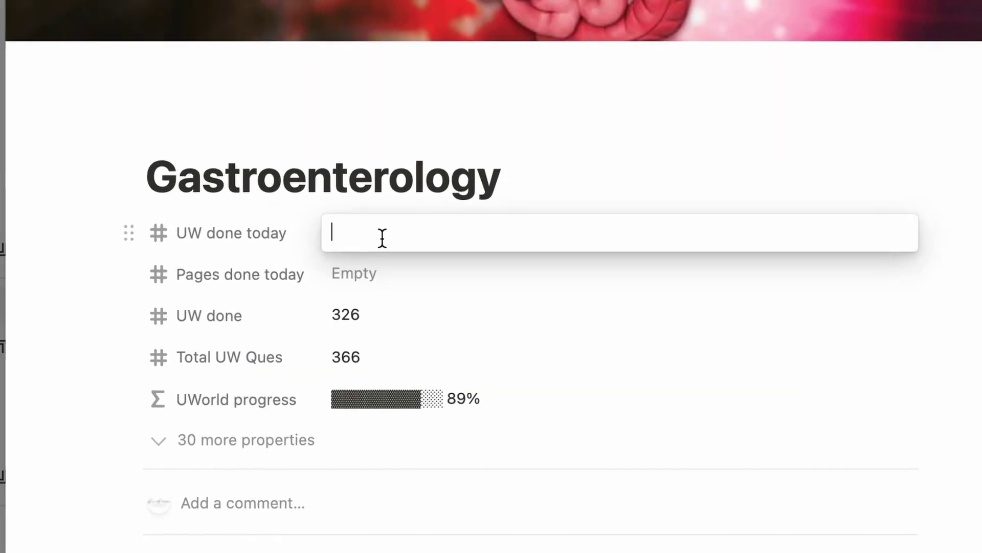
text(56)
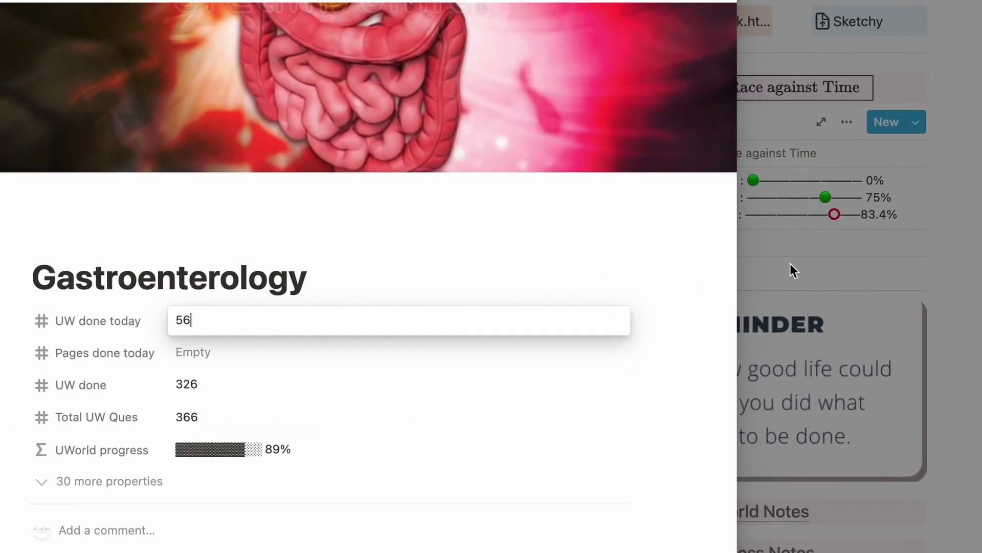
click(823, 199)
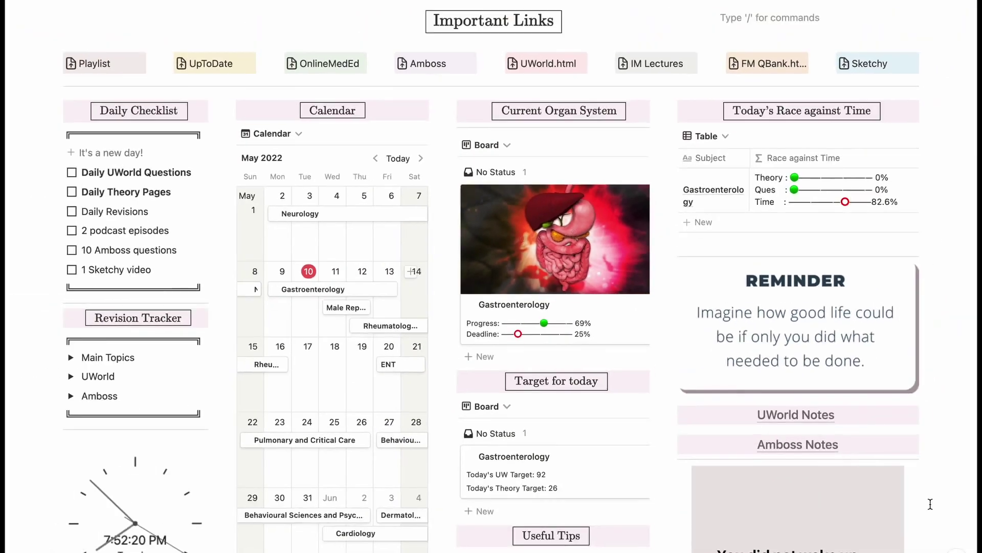
Step: Extend the Gastroenterology calendar entry so that it ends on May 14
scroll(595, 254, down, 3)
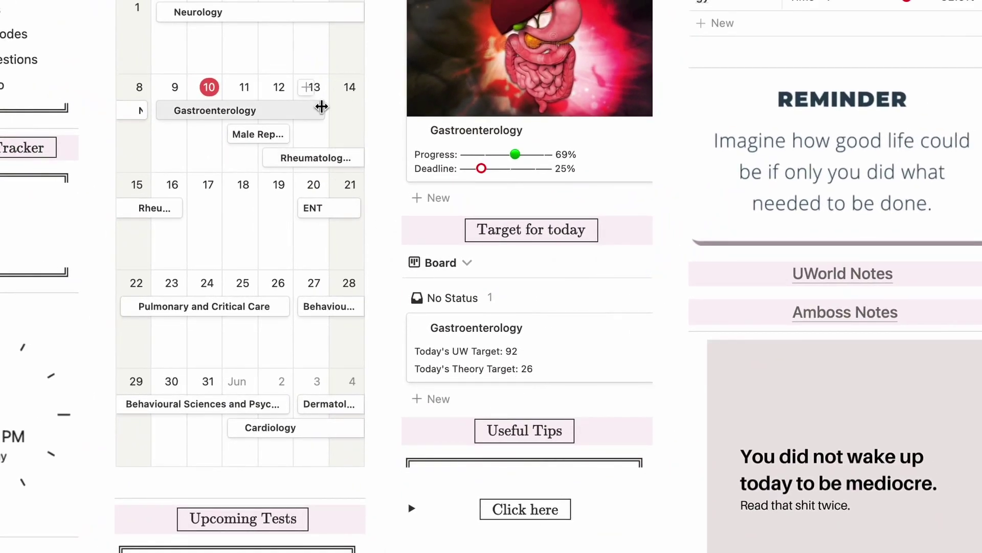
drag(321, 107, 354, 106)
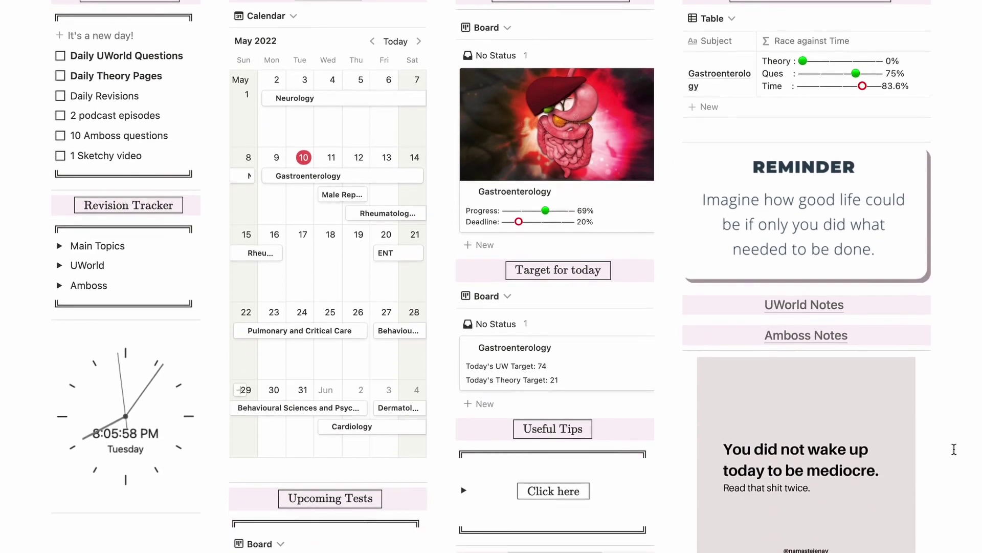
Step: In the Self Assessments database, set the date of IM CMS Form 3 to May 11, 2022 and return to the dashboard
scroll(142, 518, down, 1)
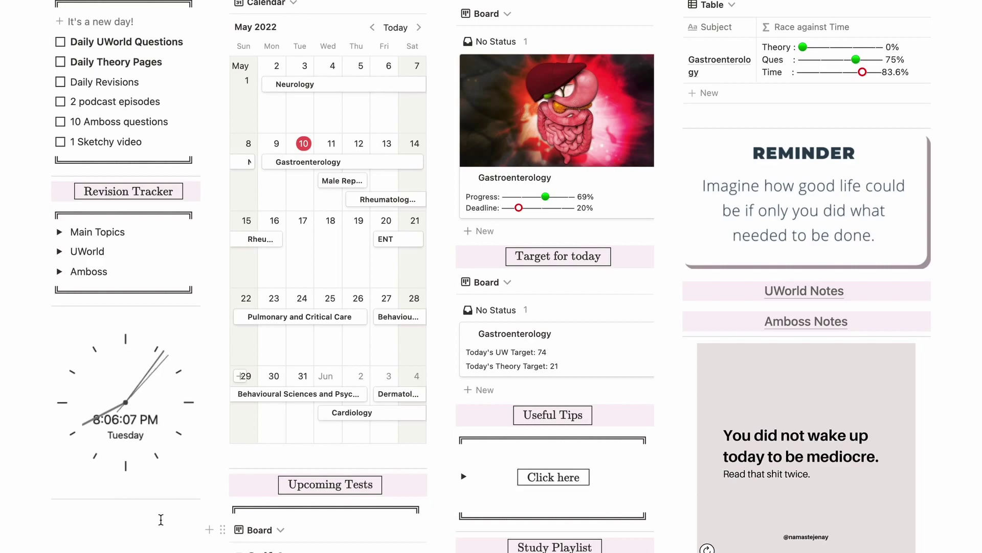
scroll(160, 519, down, 4)
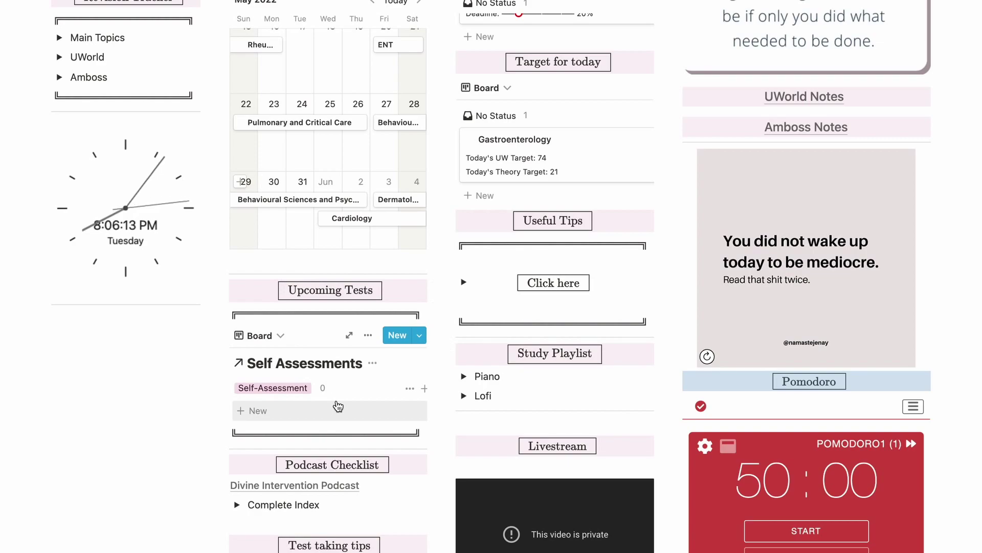
click(302, 365)
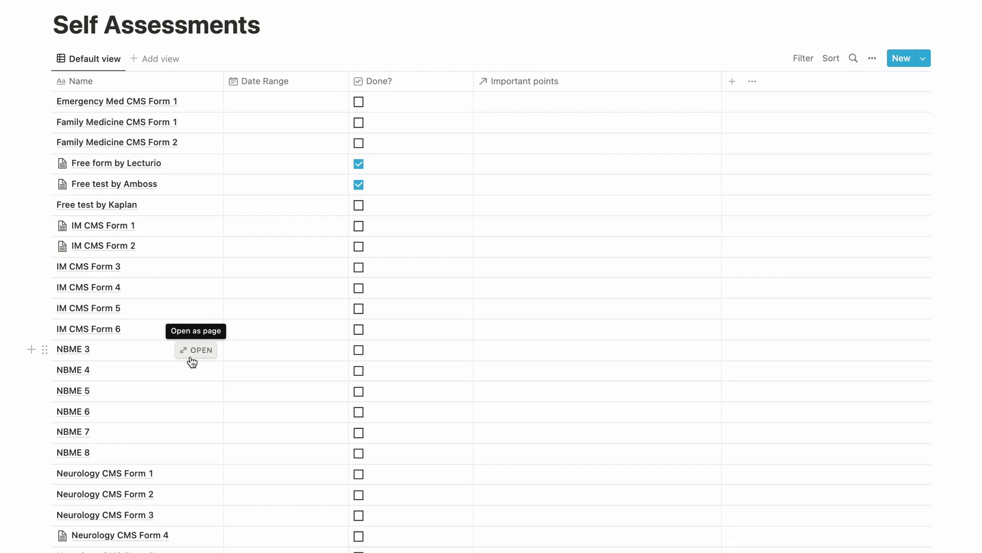
click(280, 269)
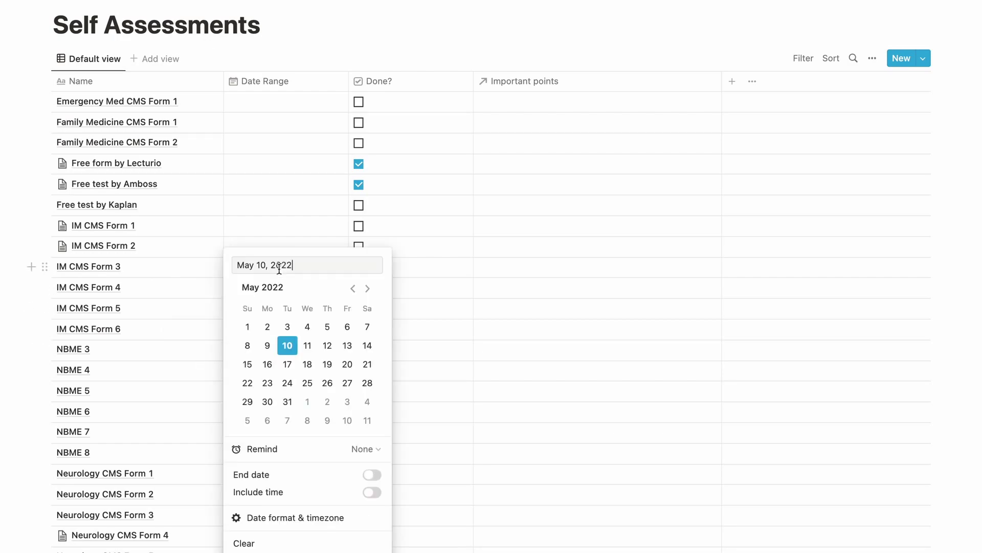
click(307, 345)
key(Escape)
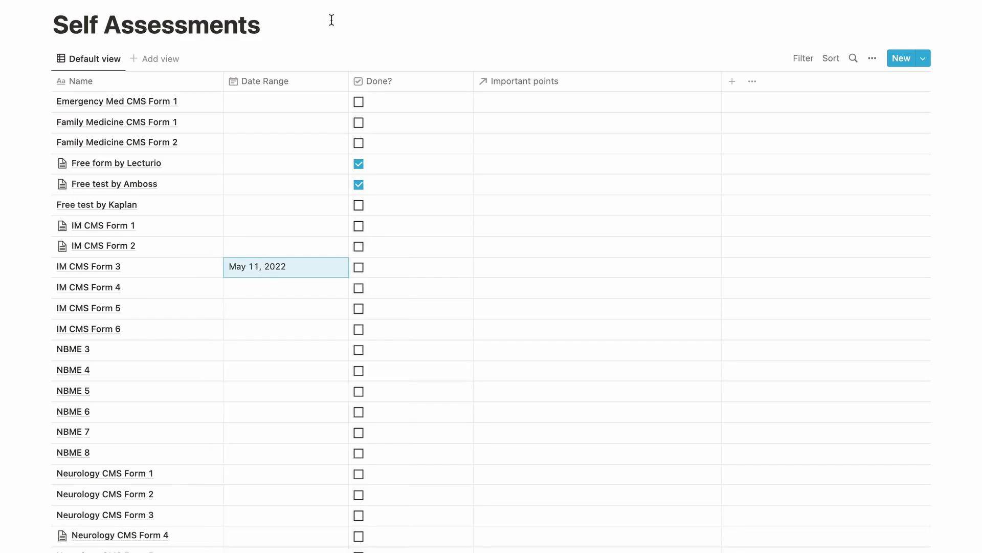
key(super+bracketleft)
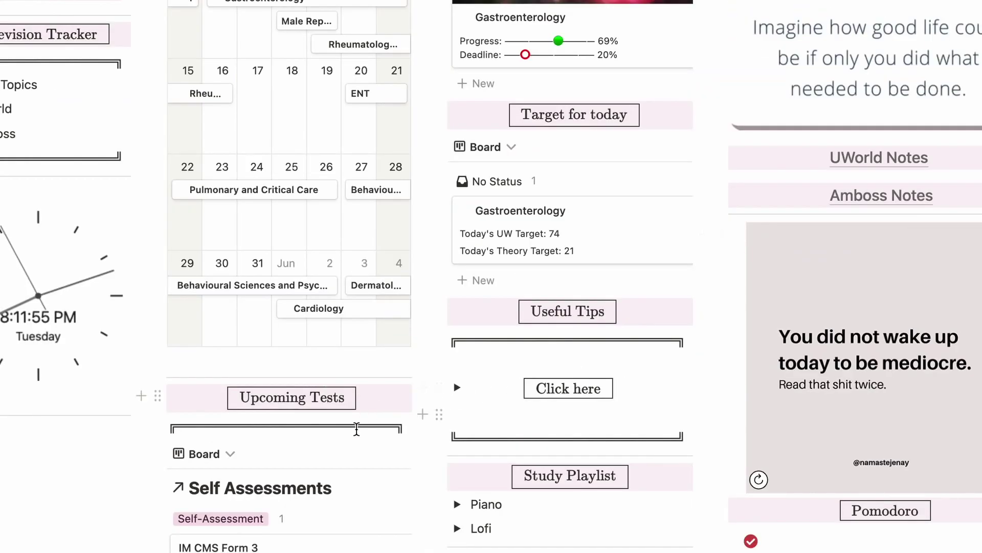
Step: Expand the "Click here" toggle under Useful Tips and collapse it again
scroll(545, 356, down, 1)
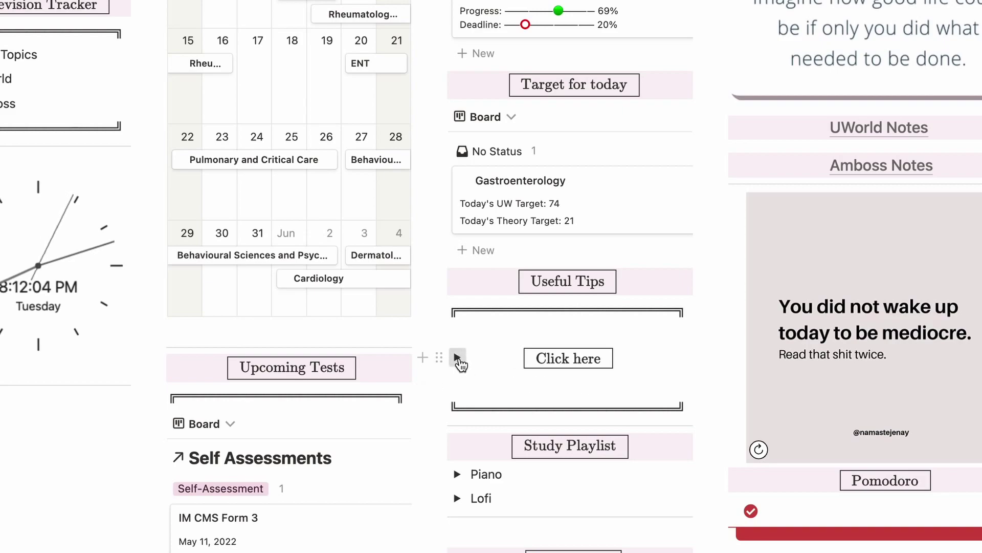
click(458, 358)
click(457, 357)
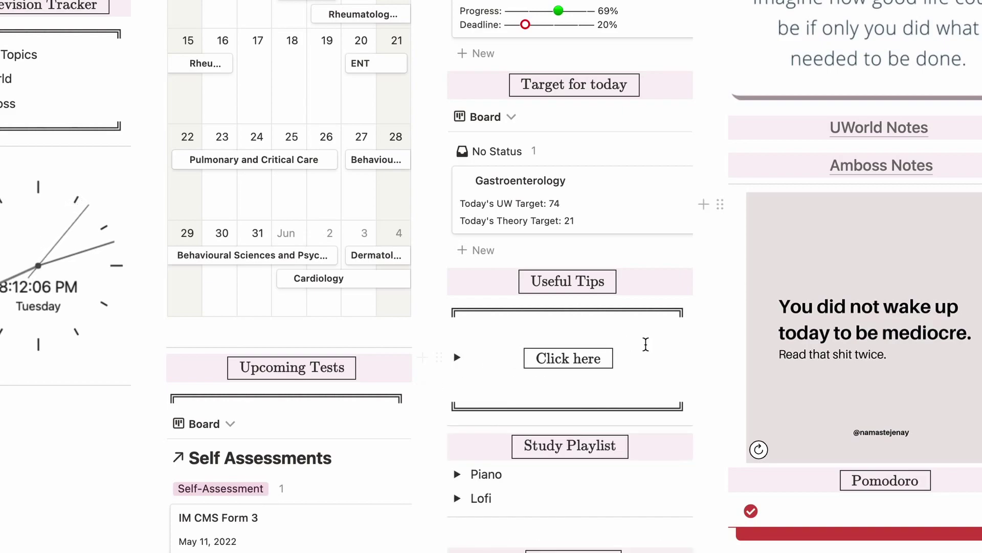
Step: Expand the Piano and Lofi toggles under Study Playlist to view the embedded music
scroll(645, 344, down, 3)
scroll(646, 344, down, 2)
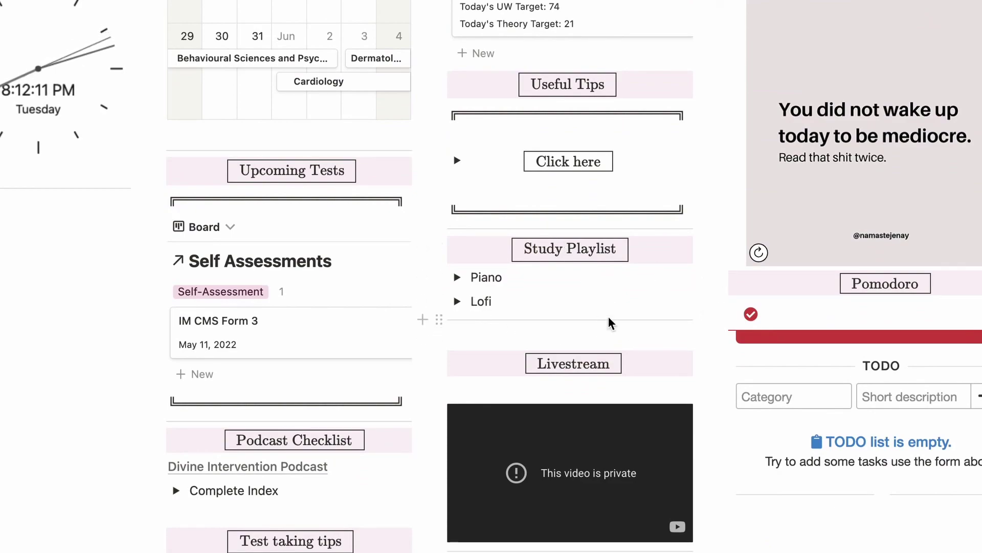
click(458, 279)
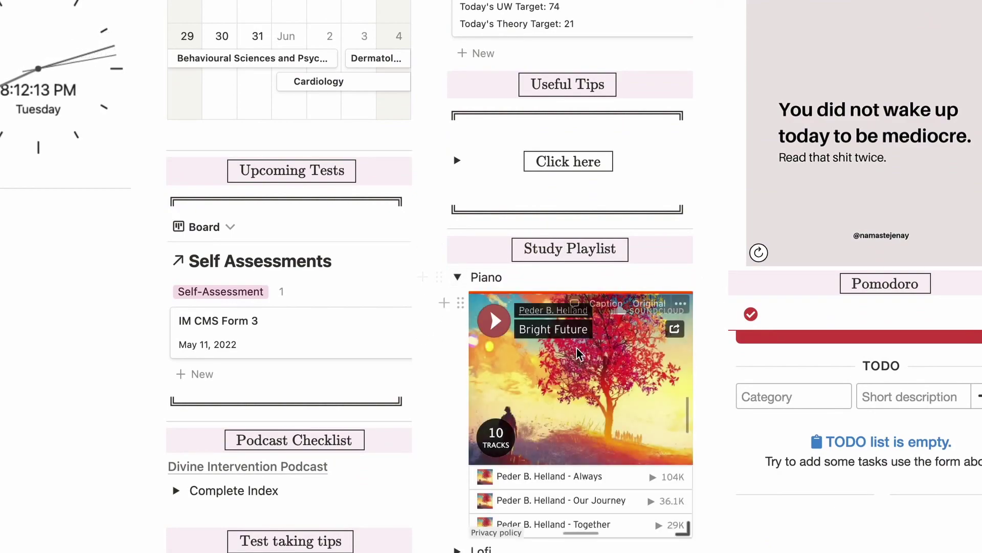
scroll(578, 353, down, 3)
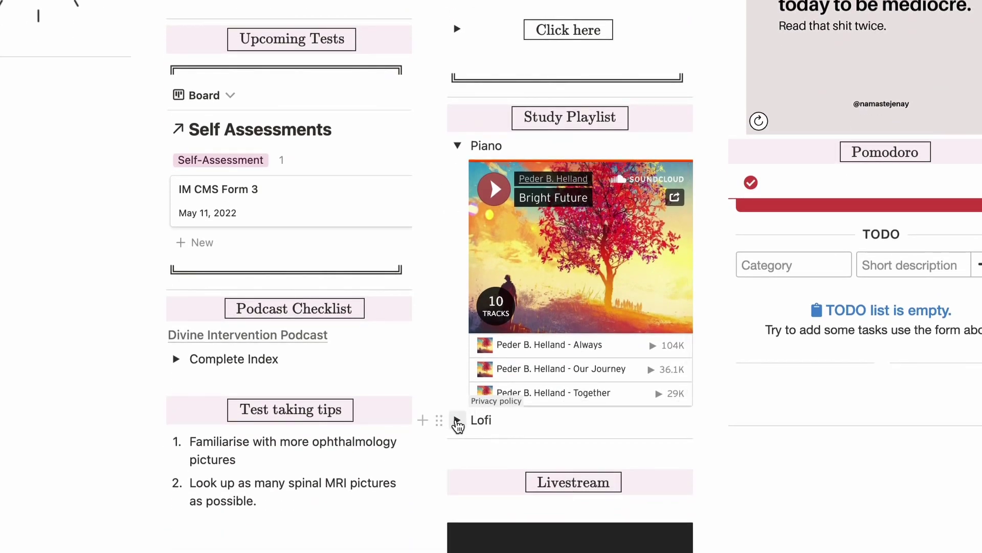
click(458, 420)
Step: Delete checkboxes 1 to 40 of the UWorld Tracker and undo the deletion
scroll(457, 417, down, 5)
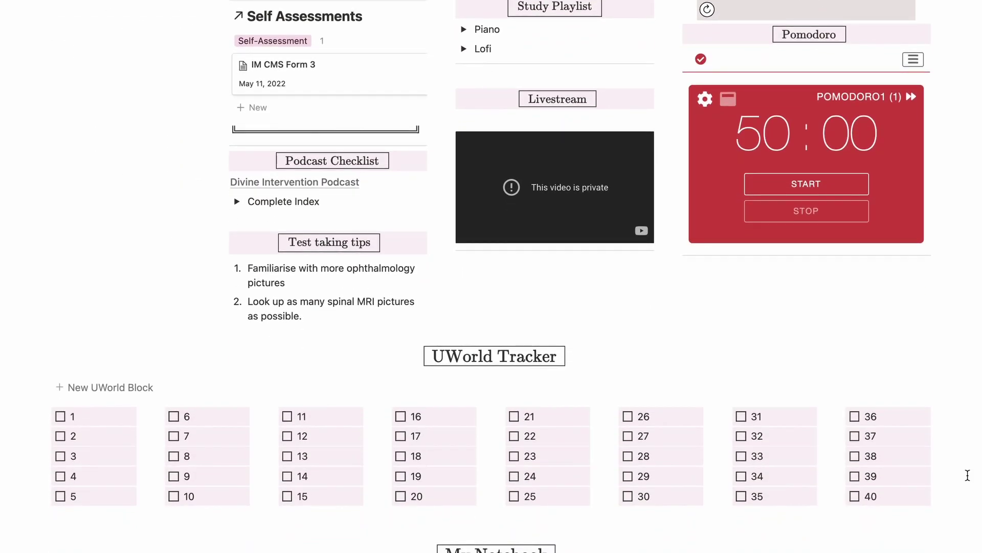
scroll(968, 476, down, 3)
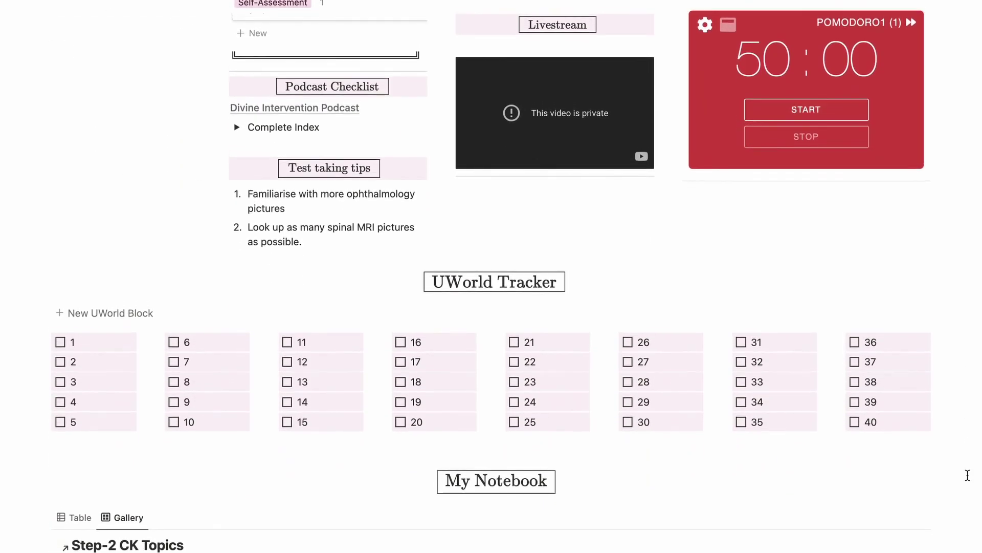
drag(18, 334, 931, 431)
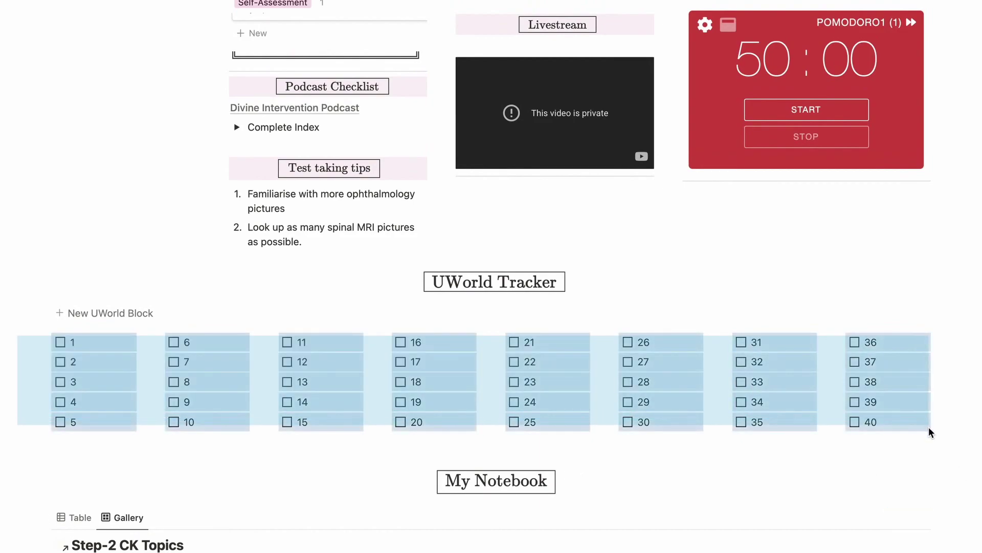
key(super+Return)
key(BackSpace)
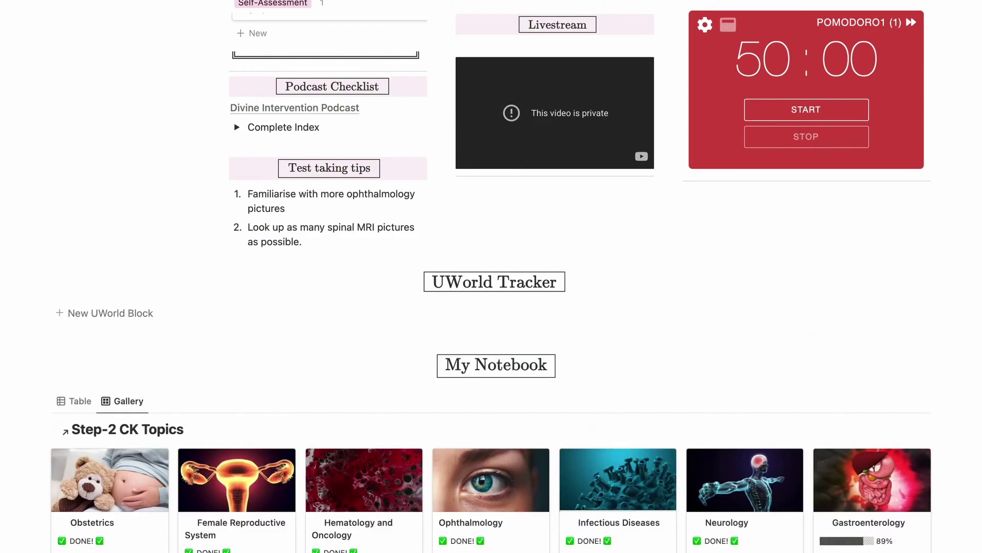
key(super+z)
key(super+z)
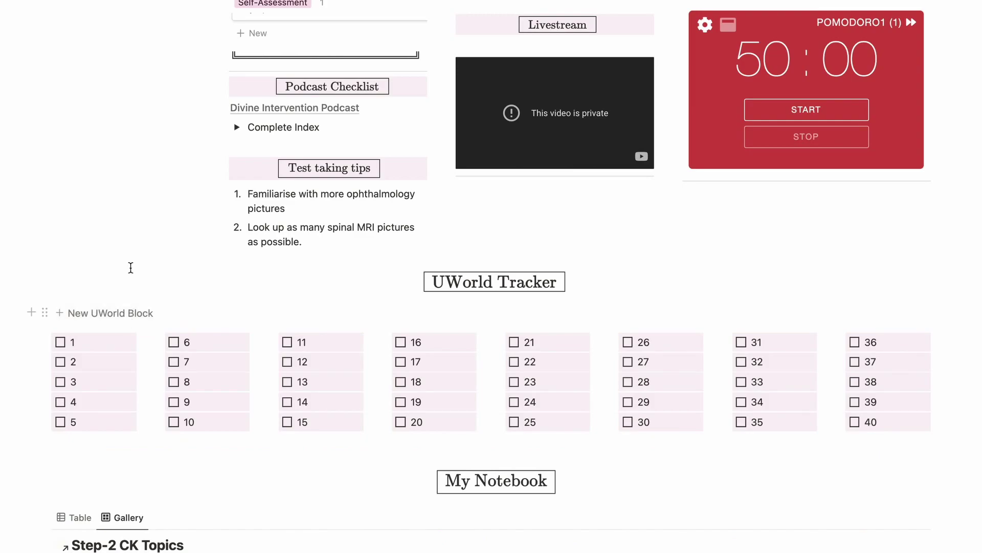
Step: Open the Pulmonary and Critical Care page from the My Notebook gallery and look over its note sections
scroll(970, 449, down, 10)
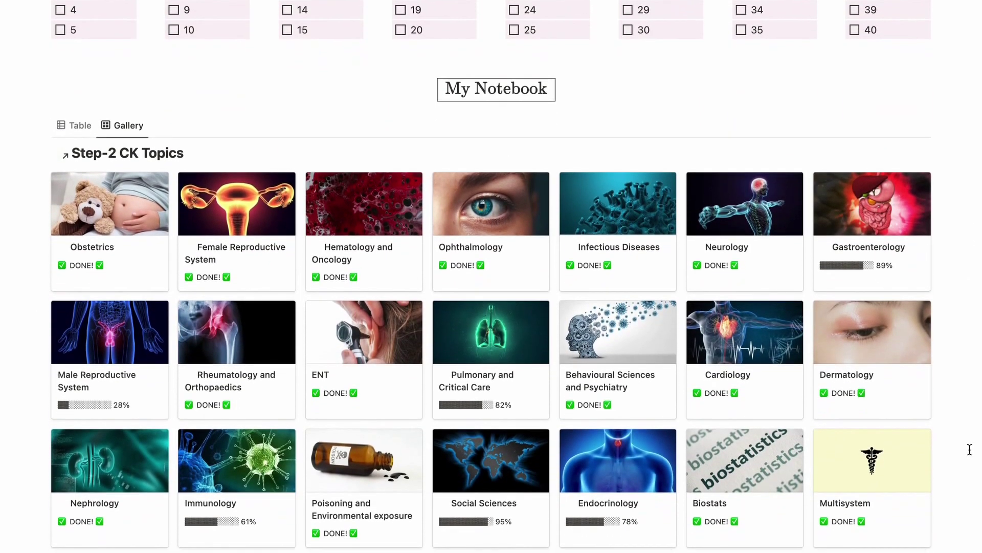
scroll(970, 450, down, 2)
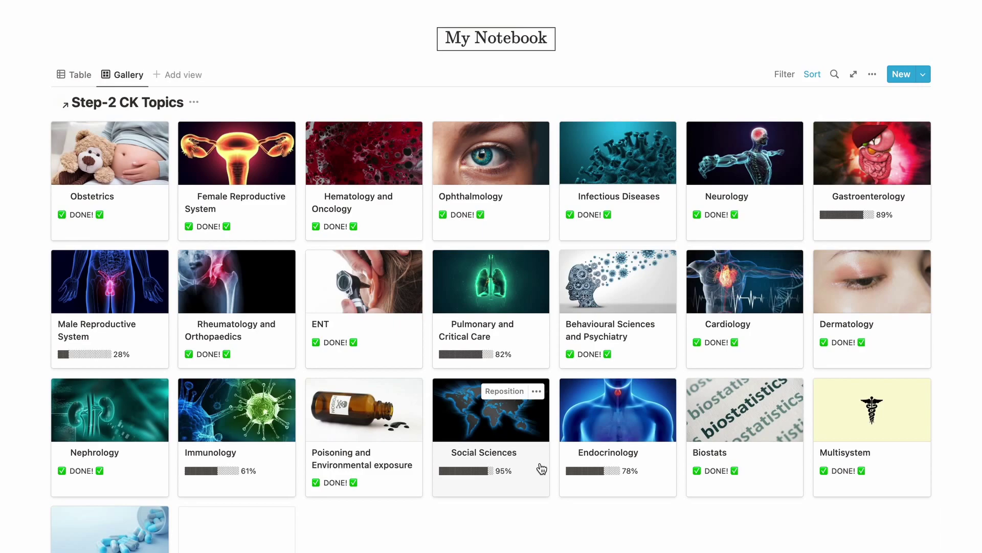
scroll(583, 506, down, 1)
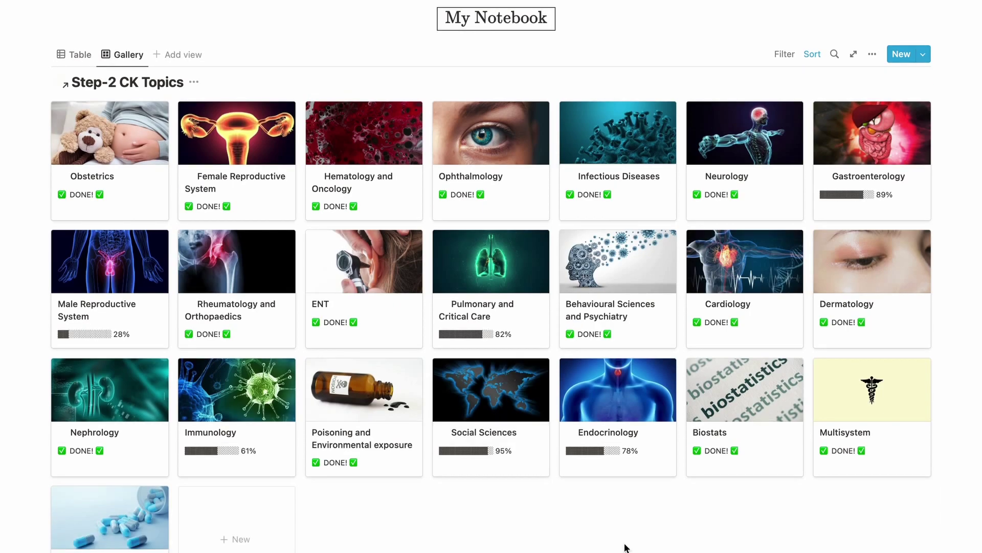
click(500, 296)
scroll(500, 291, down, 10)
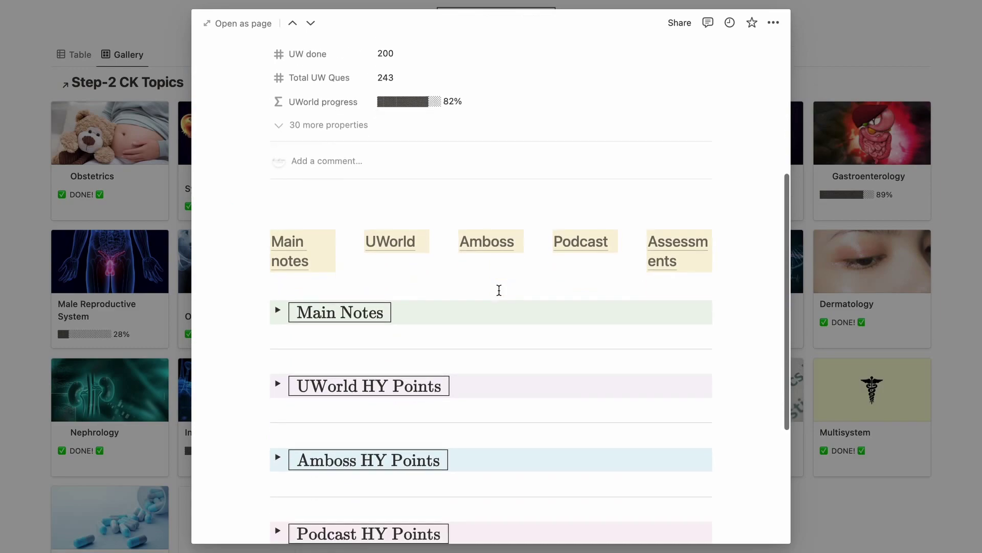
Step: Expand the Main Notes toggle, view the answers under Sarcoidosis, and collapse Main Notes again
scroll(498, 290, up, 2)
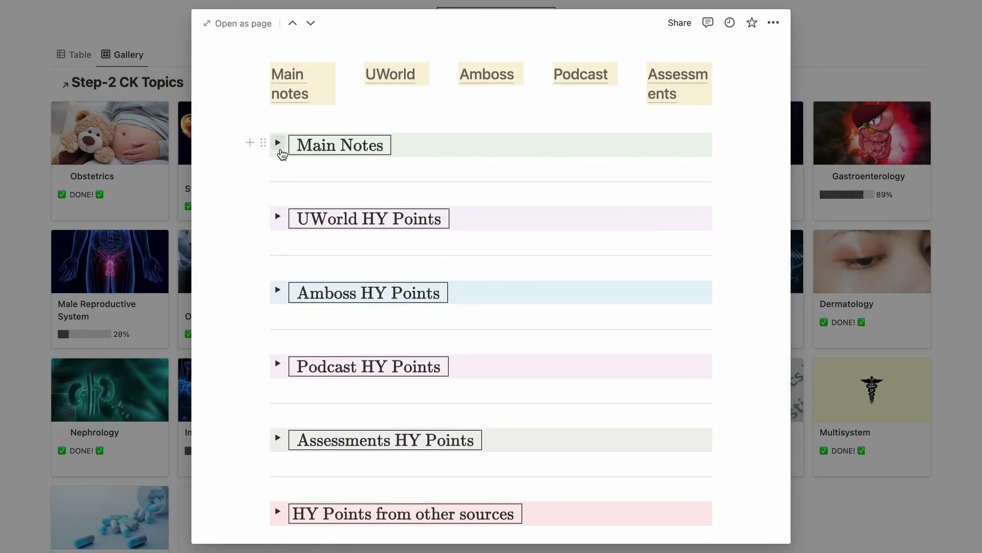
click(277, 143)
click(295, 344)
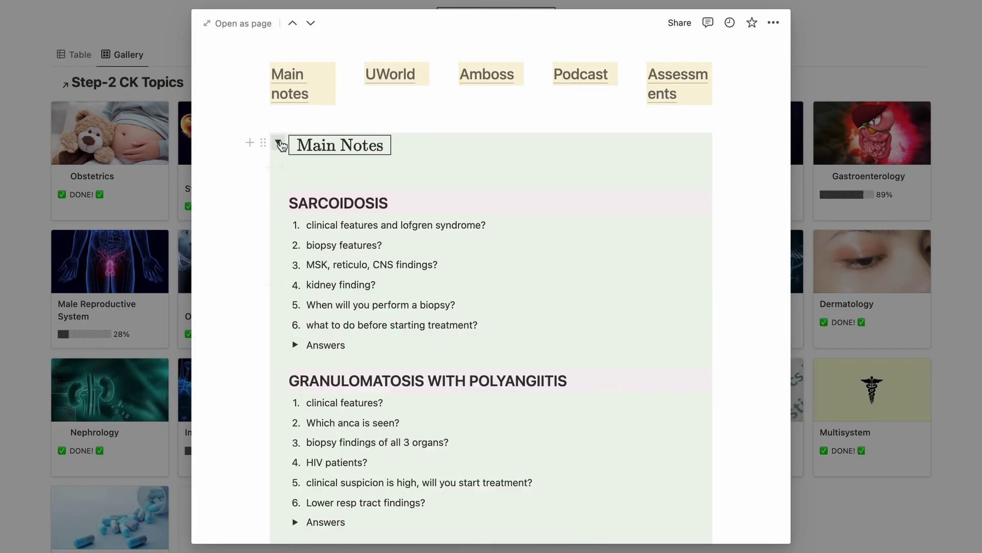
click(278, 143)
Step: Expand UWorld HY Points and look through the question, answer and tags columns of its UWorld Points table
scroll(367, 217, down, 2)
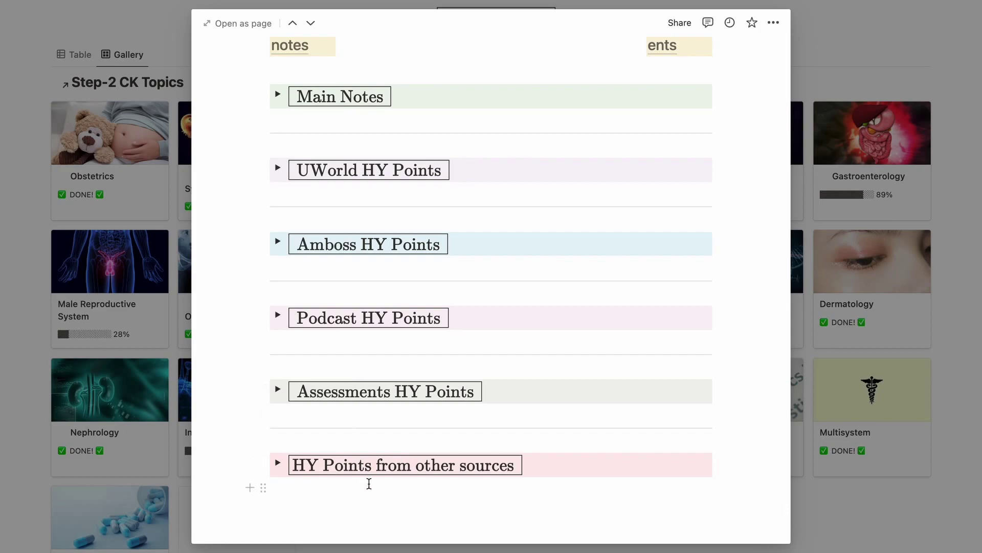
scroll(369, 483, up, 1)
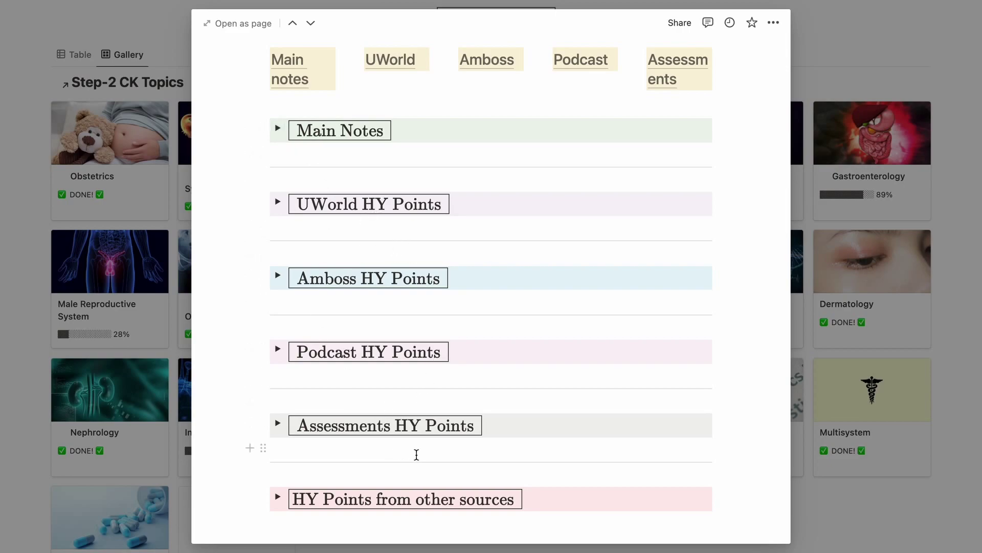
scroll(416, 453, down, 1)
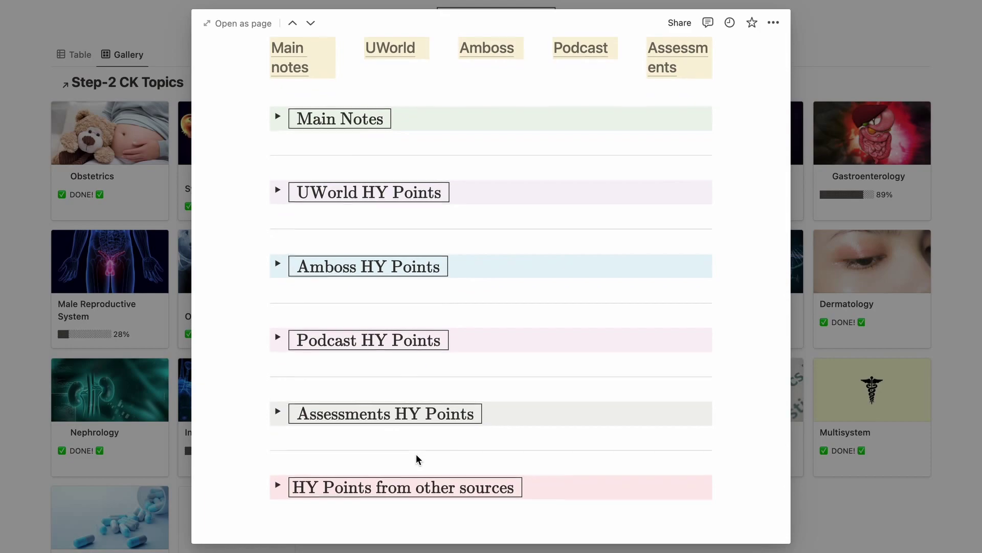
scroll(375, 366, down, 1)
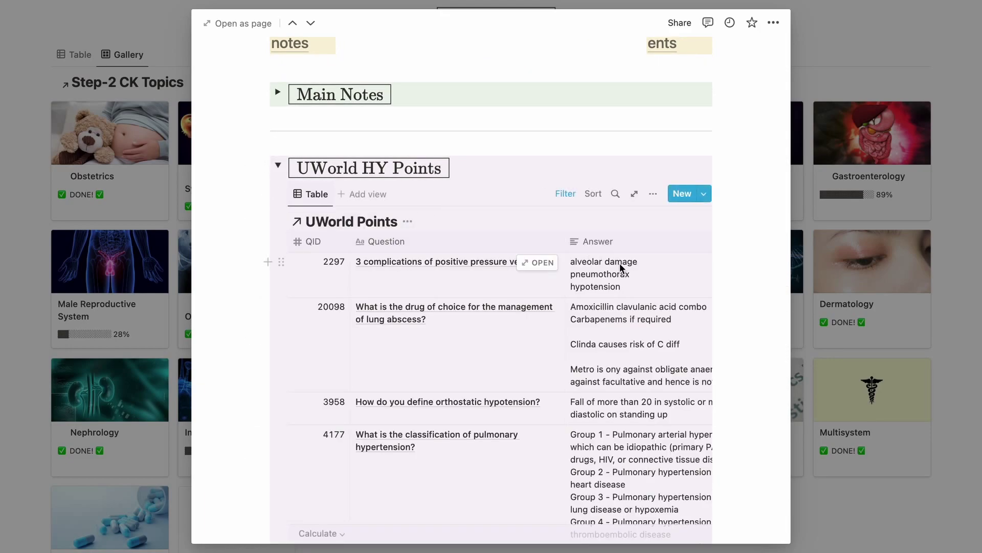
scroll(619, 263, right, 4)
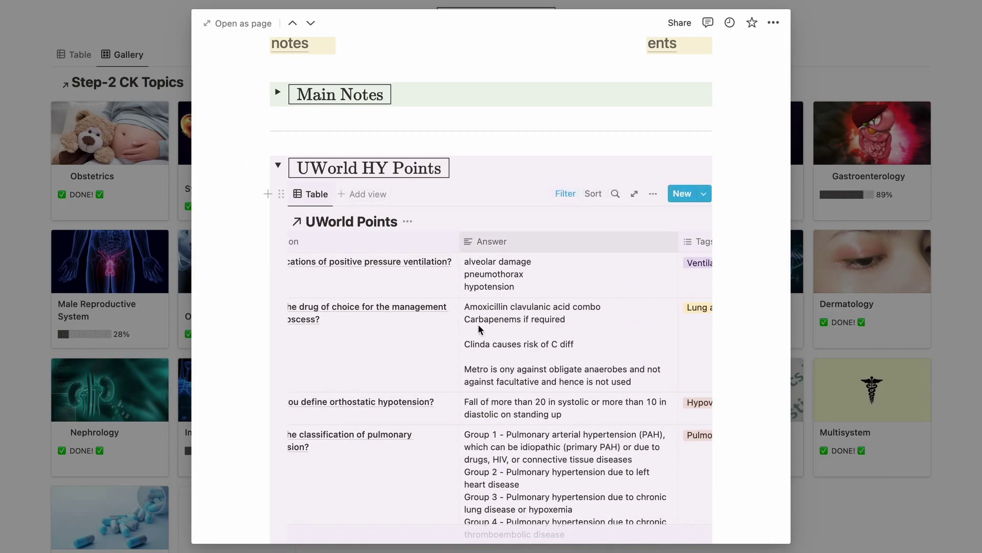
scroll(476, 343, up, 6)
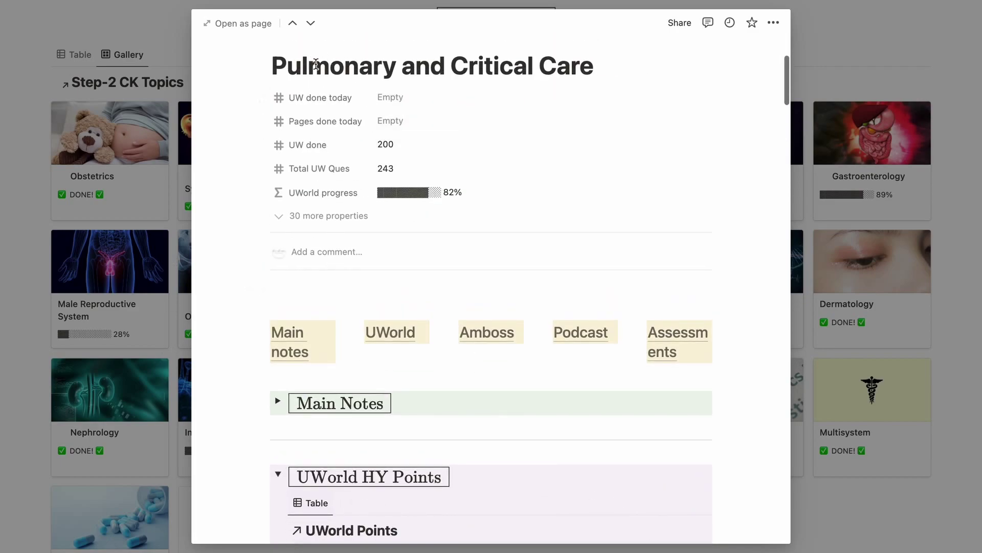
scroll(499, 217, down, 7)
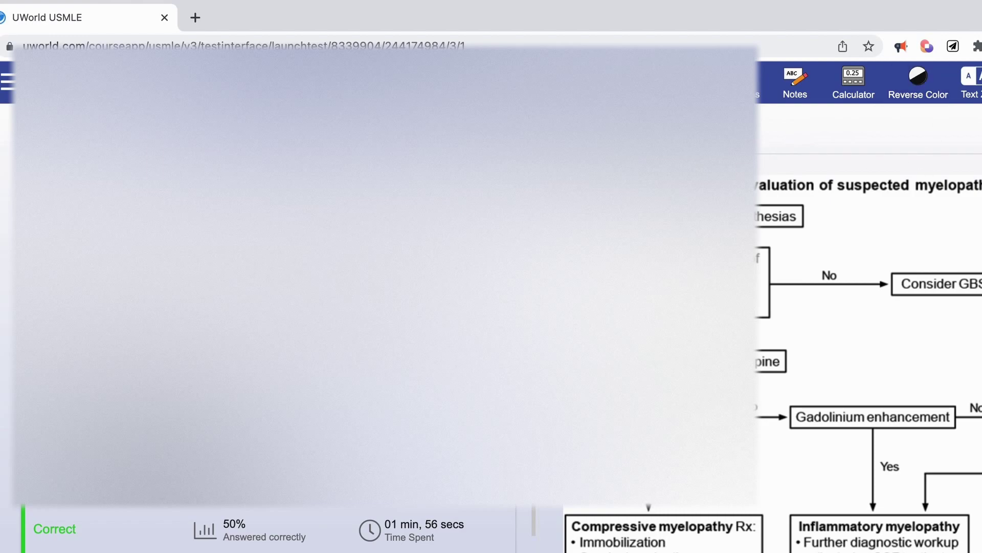
Step: On the UWorld question page, open the UWorld Points form in Save to Notion and enter "Question" as question and "Answer" as answer
click(955, 47)
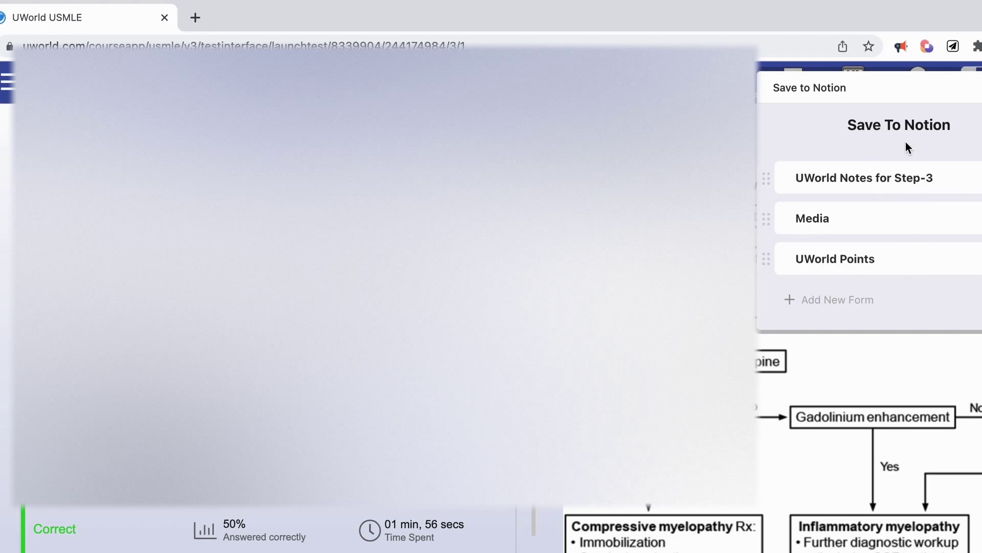
click(902, 259)
triple_click(836, 215)
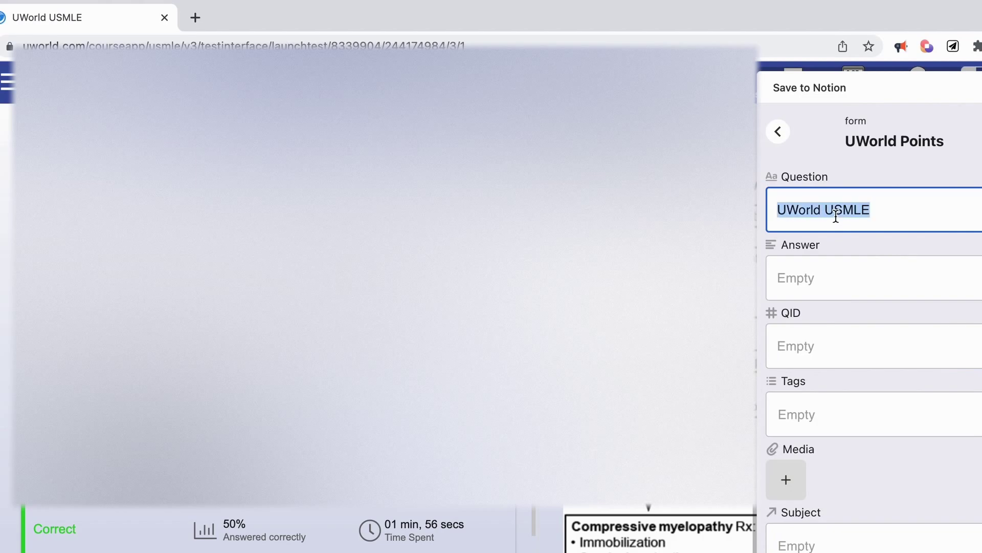
text(Questi)
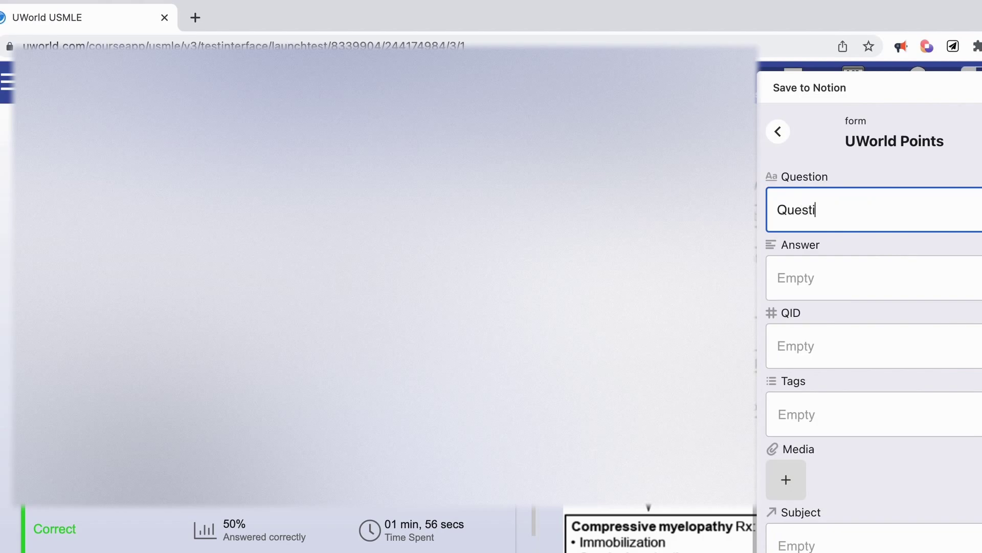
text(on)
click(852, 269)
text(Answer)
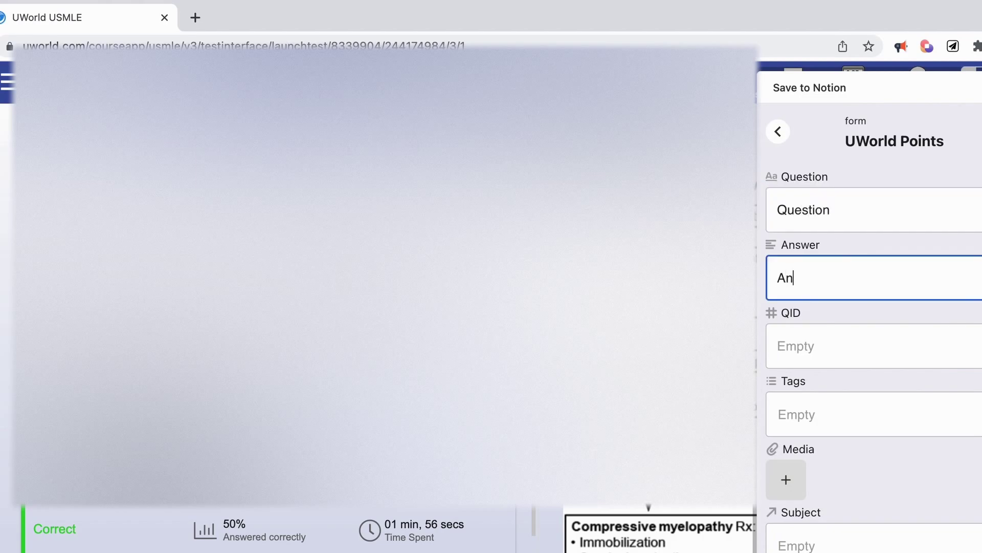
Step: Set the form's QID to 5179 and create a new tag named MS for the entry
click(845, 353)
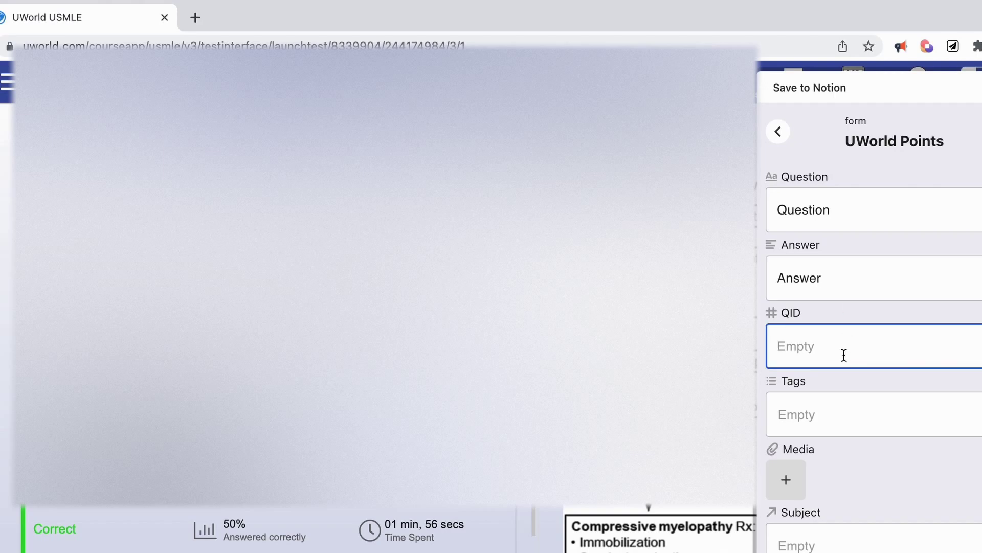
text(5179)
click(851, 415)
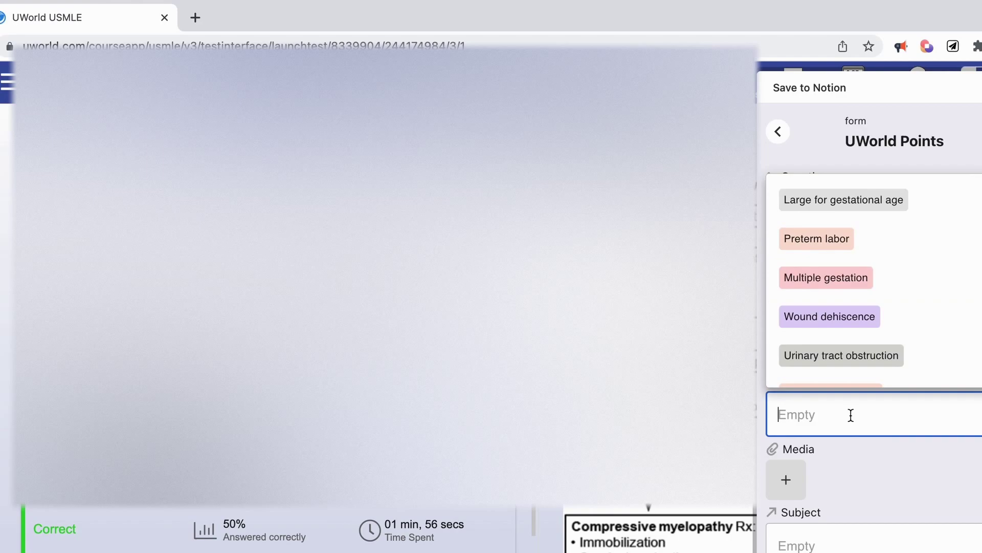
text(Mye)
key(BackSpace)
key(BackSpace)
text(S)
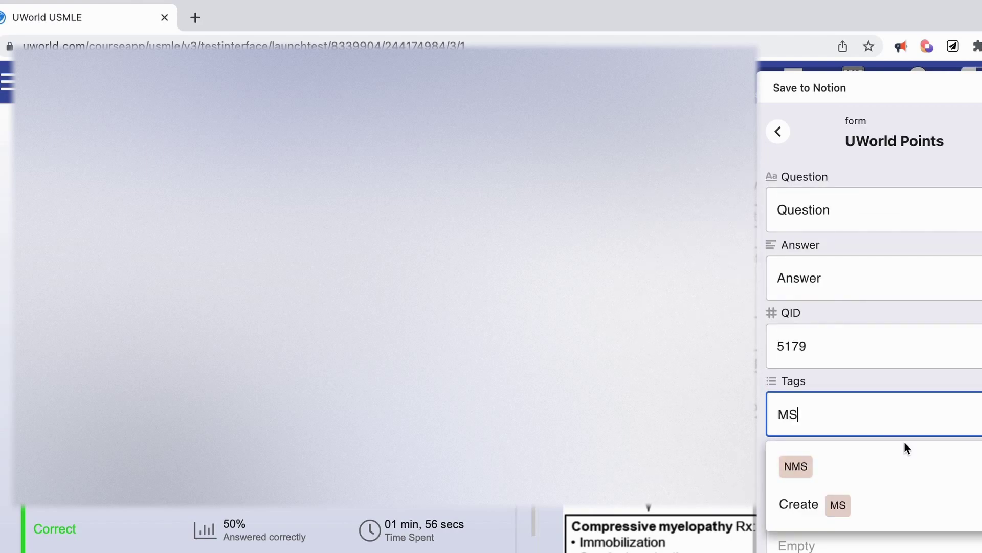
click(891, 516)
click(887, 475)
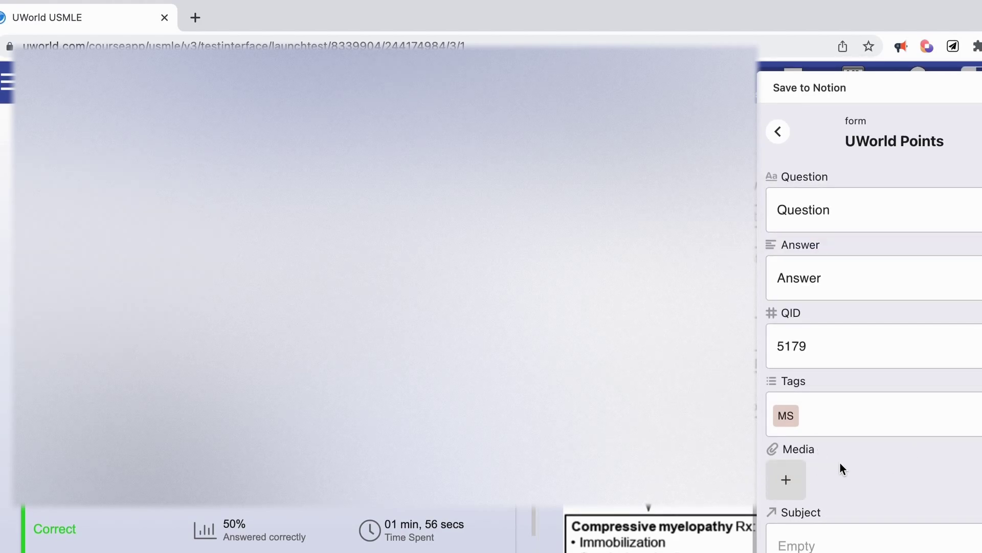
Step: Attach the suspected myelopathy evaluation flowchart from the page as the entry's media image
click(796, 482)
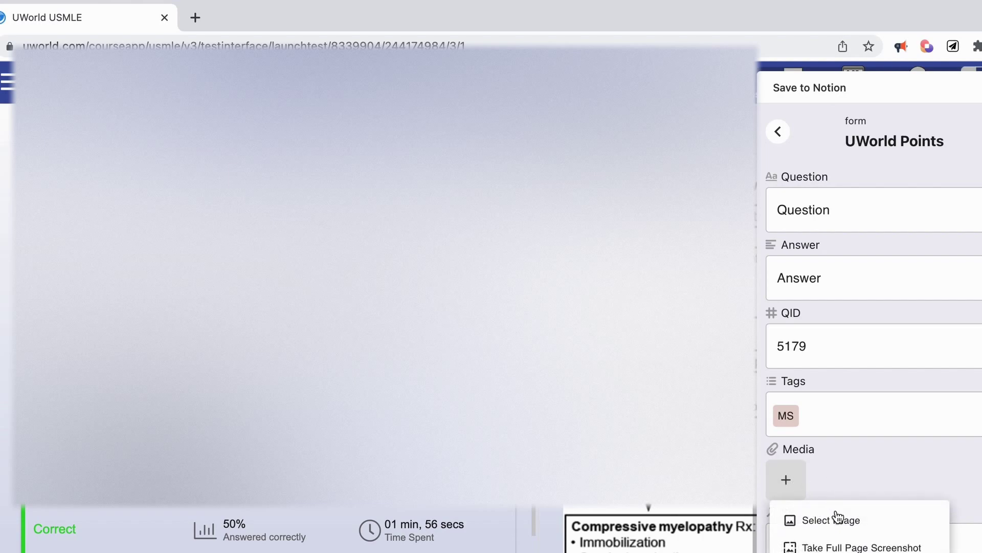
click(838, 522)
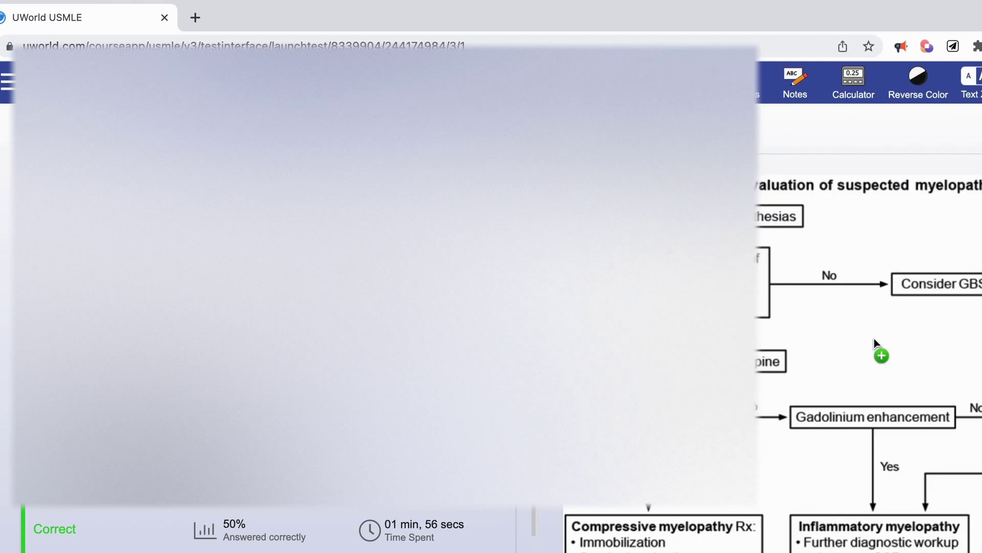
click(828, 334)
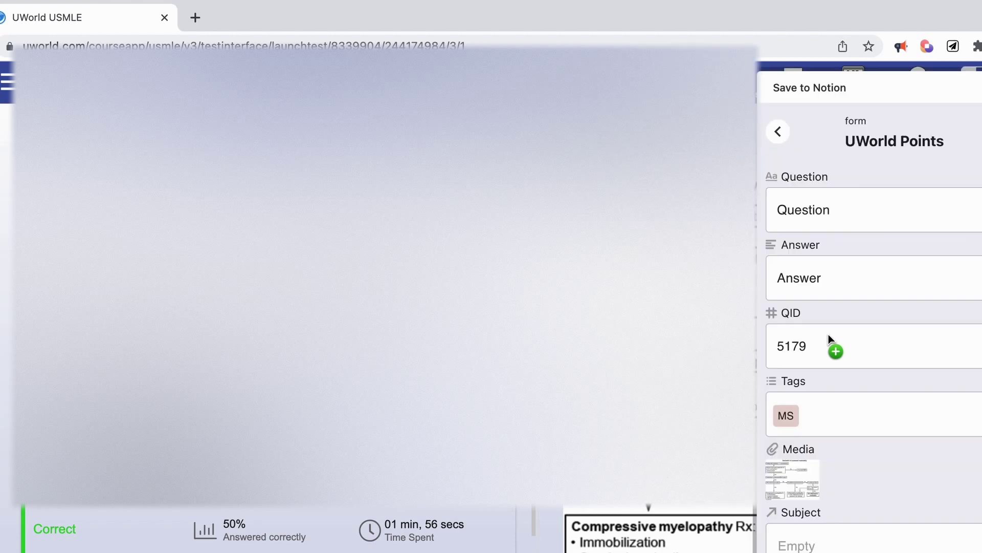
Step: Assign Neurology as the subject of the UWorld Points entry
scroll(815, 476, down, 2)
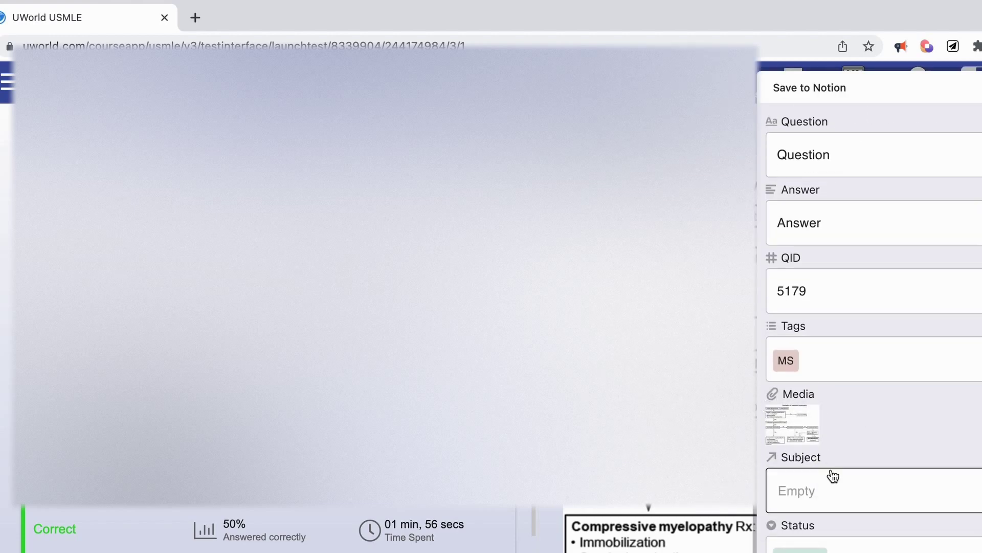
click(870, 490)
text(NE)
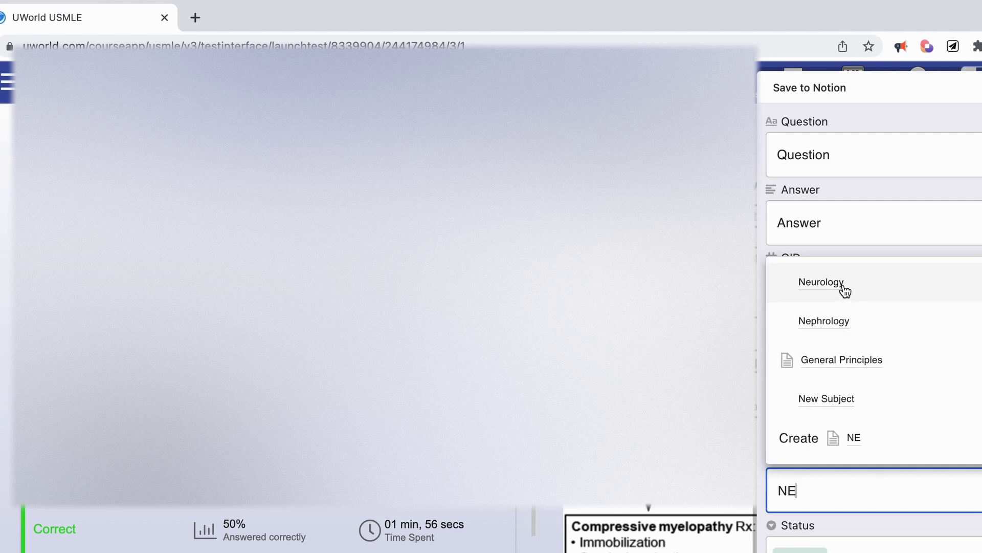
click(815, 287)
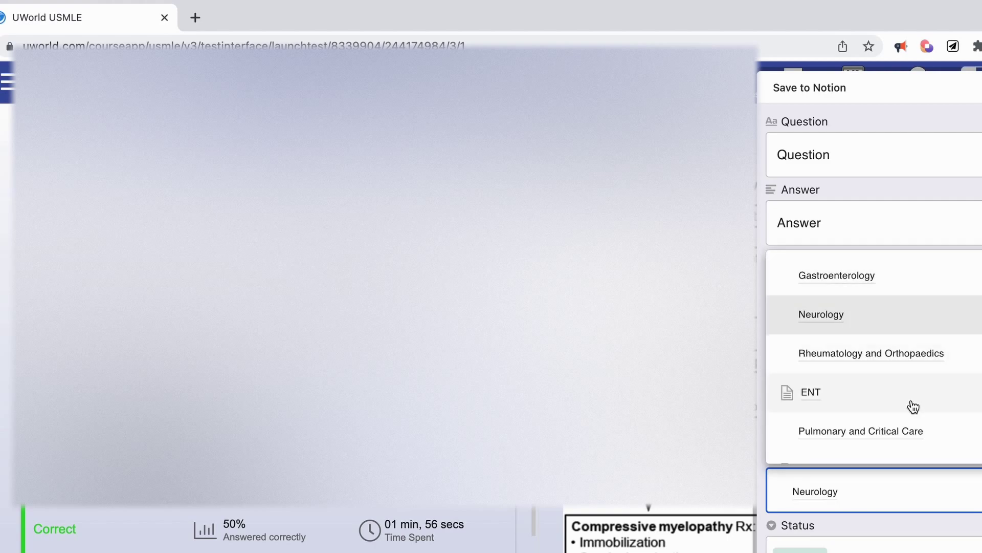
click(937, 523)
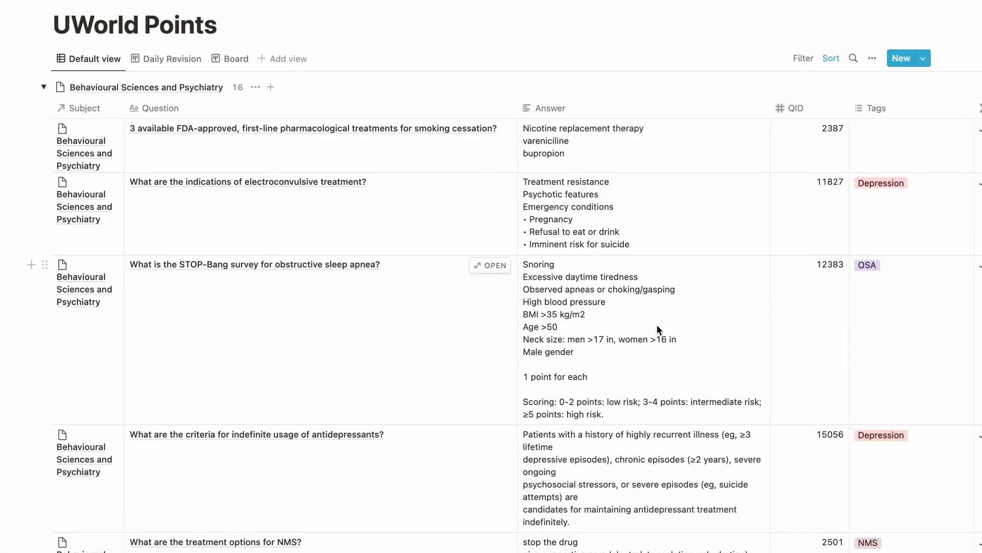
Step: Look through the columns of the UWorld Points database and the UWorld points listed on the Hematology and Oncology page
scroll(657, 328, right, 15)
scroll(657, 327, left, 15)
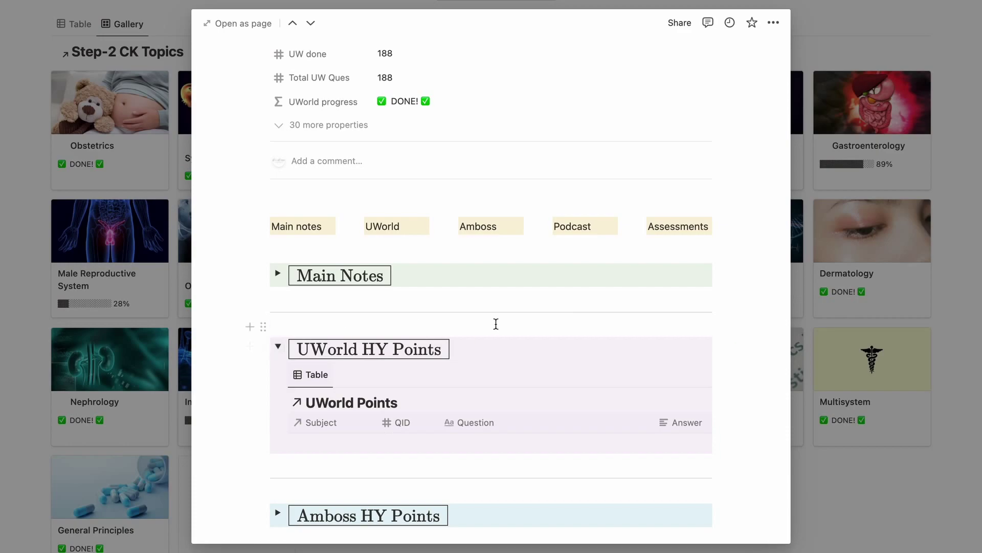
scroll(495, 326, down, 5)
scroll(496, 324, down, 15)
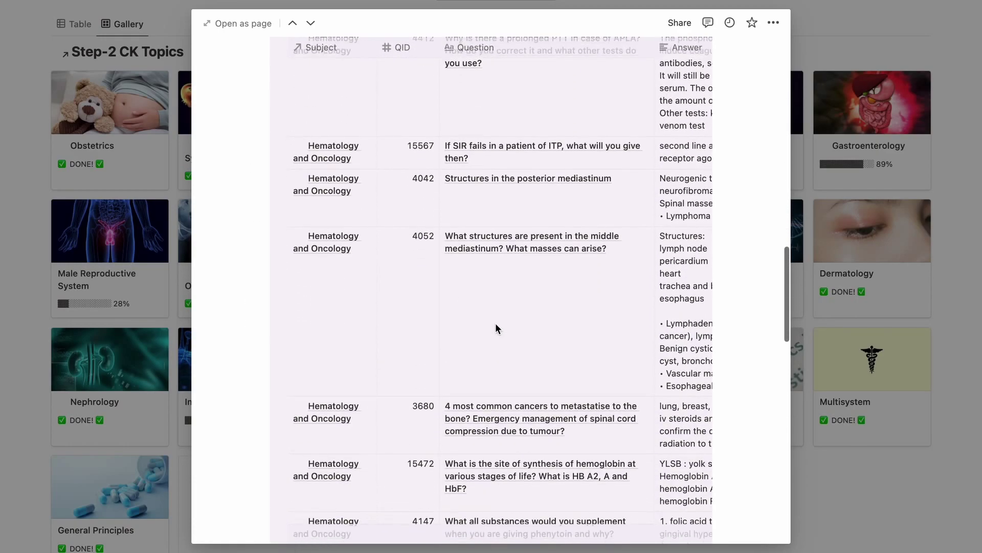
Step: Look through the status columns of the Daily Revision board and check the answer on the smoking cessation treatments card
scroll(495, 324, right, 10)
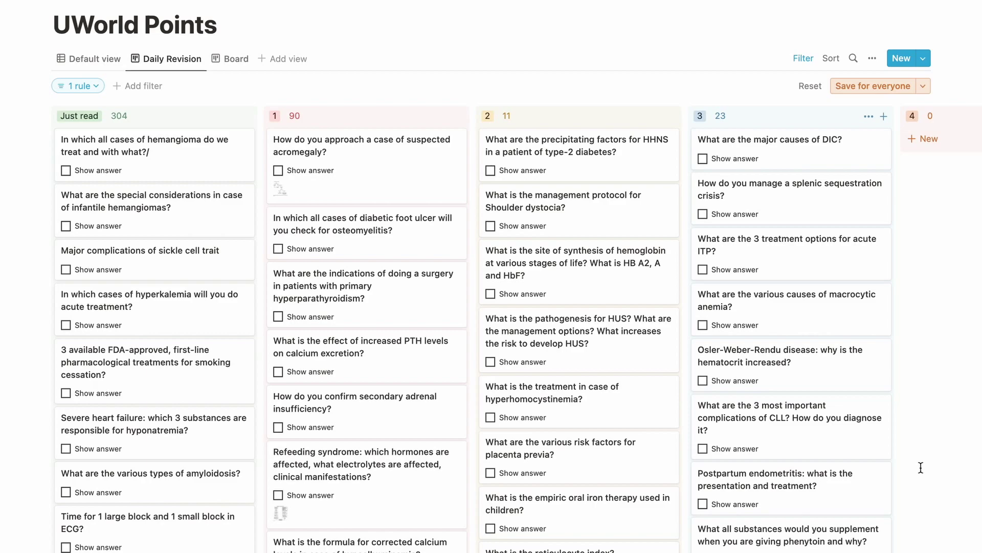
scroll(437, 300, down, 4)
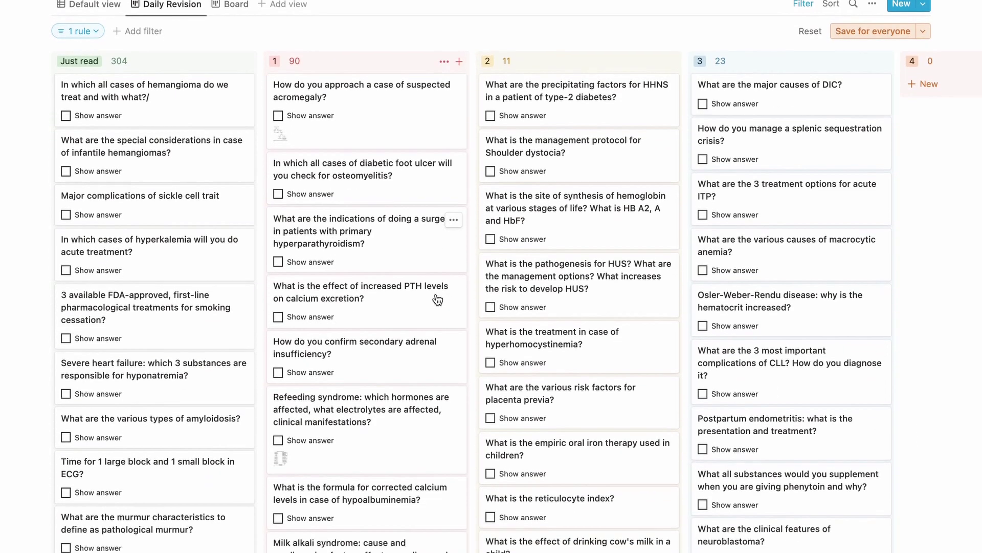
scroll(434, 296, up, 2)
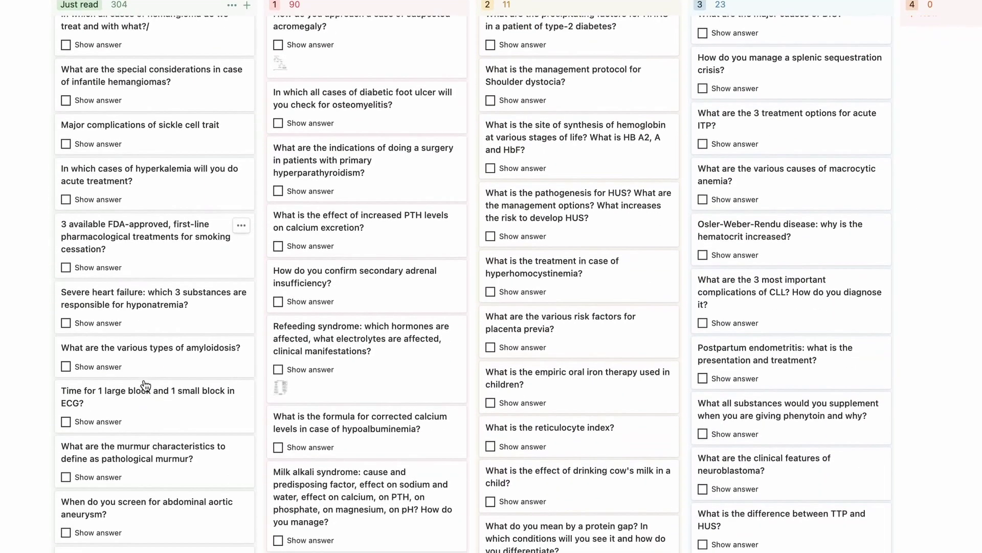
click(66, 268)
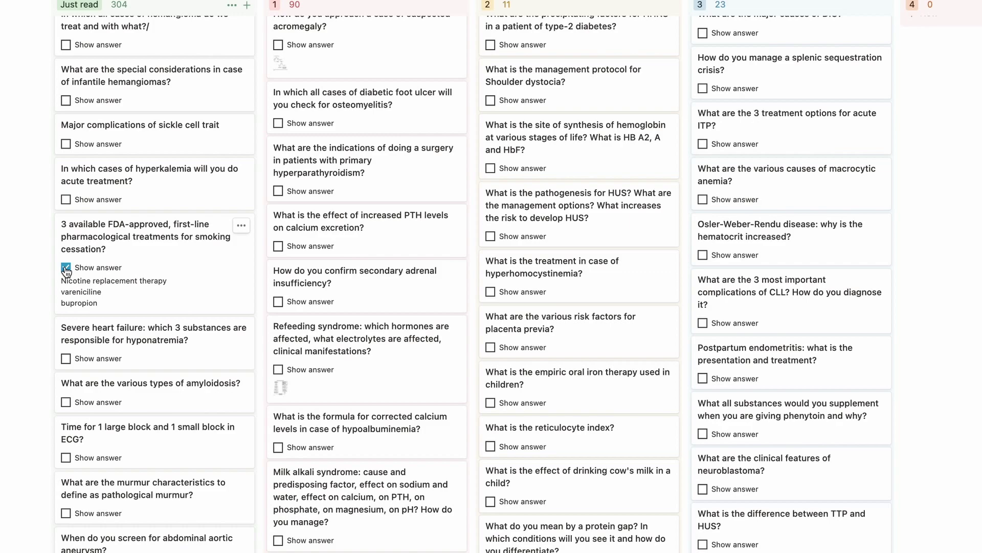
click(66, 268)
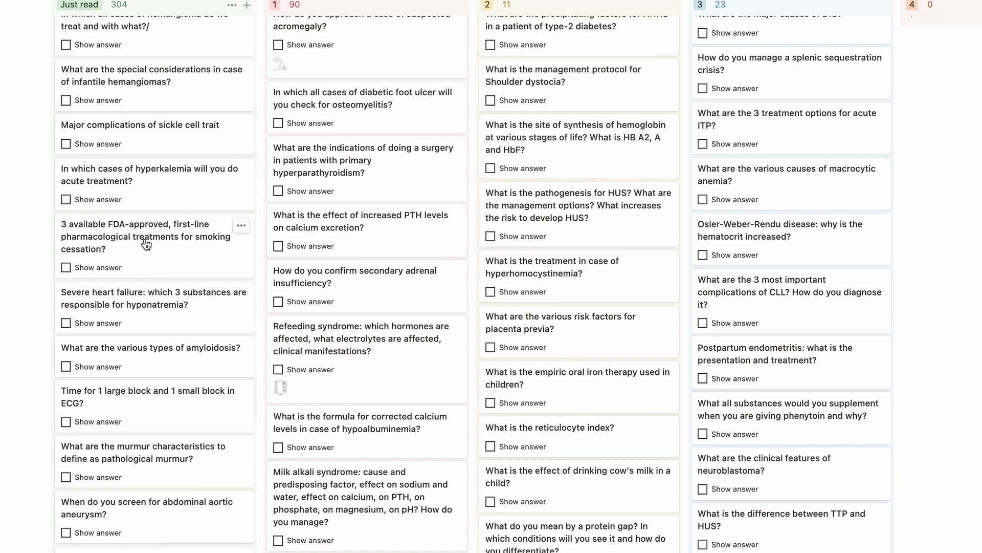
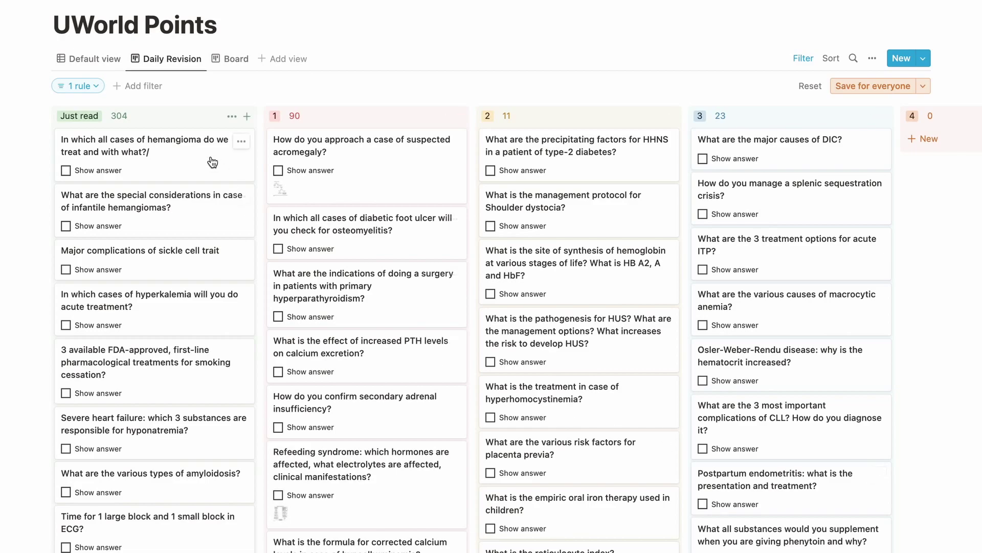
scroll(765, 178, right, 15)
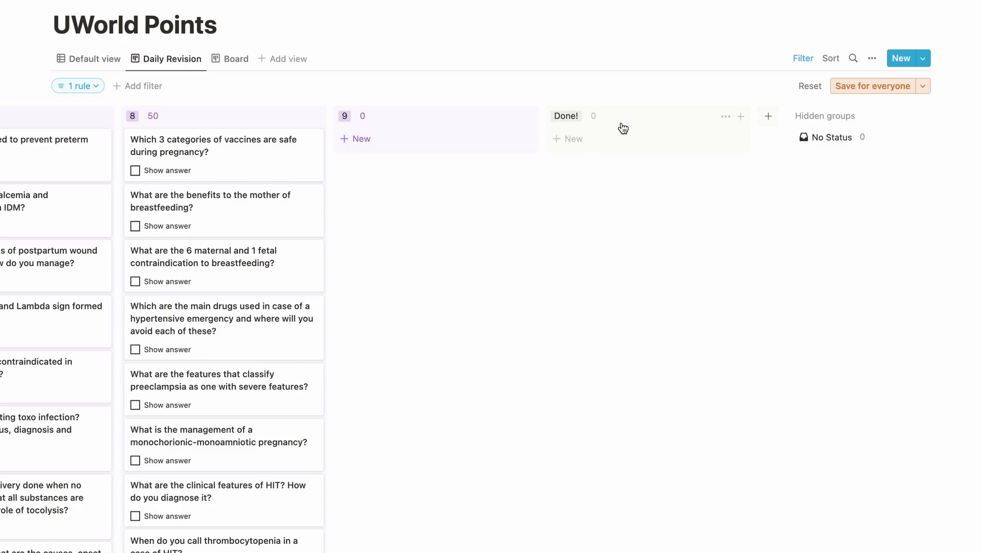
scroll(624, 128, left, 15)
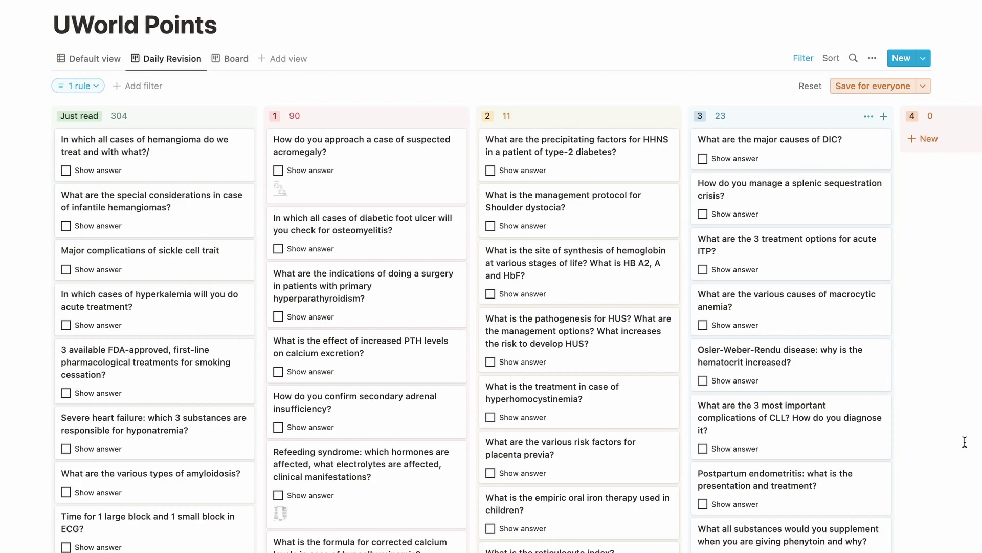
Step: Examine the Status options and Next Study formula of the hemangioma treatment card, and the Daily Revision board's filter rule
click(195, 157)
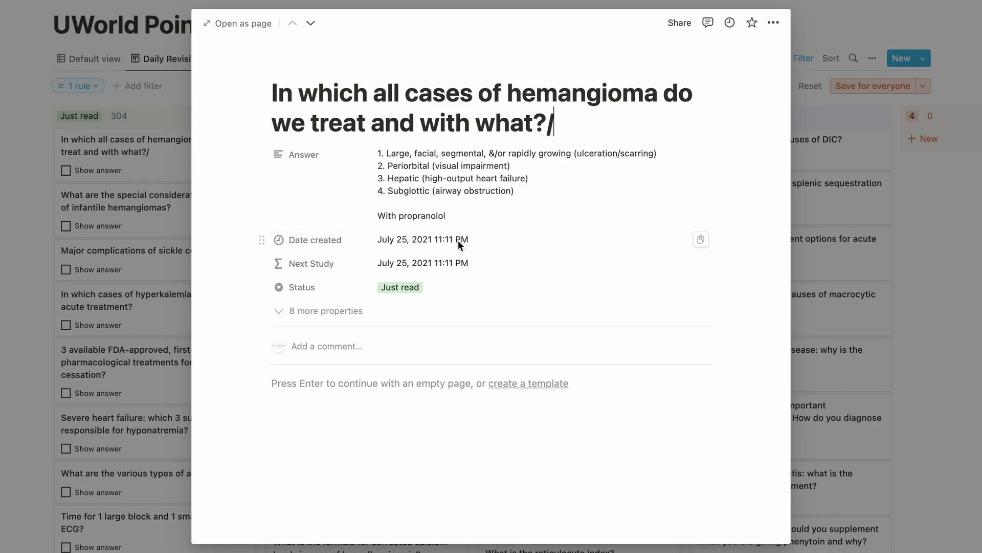
click(437, 288)
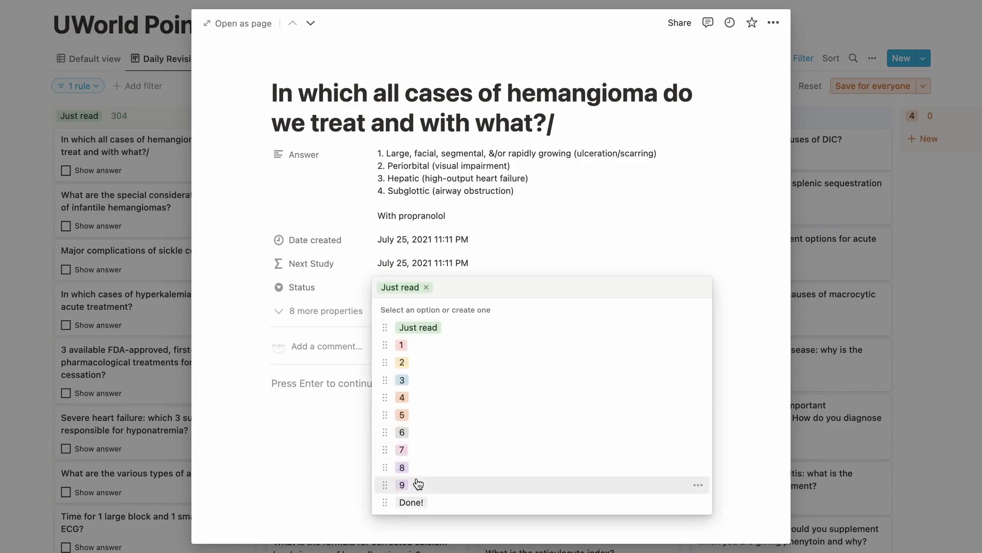
click(525, 266)
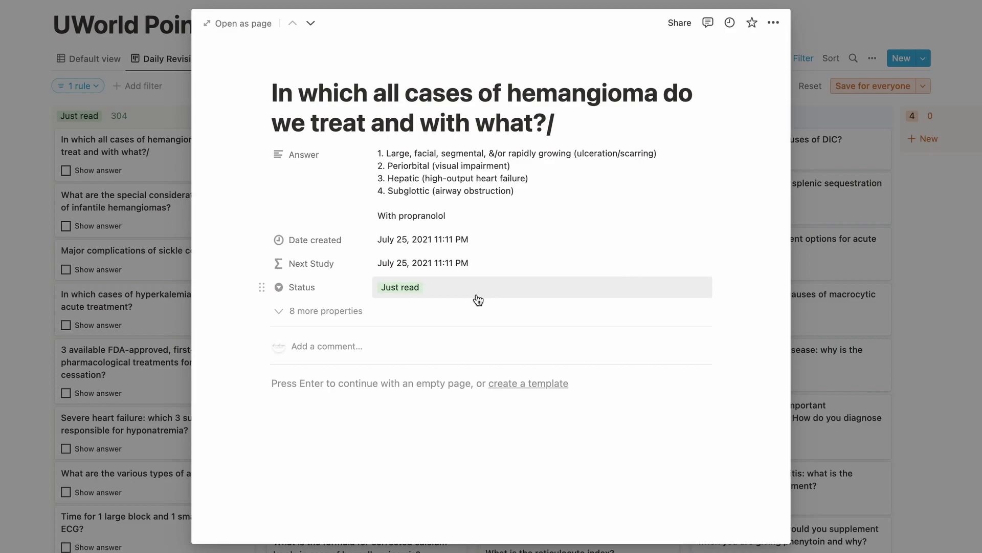
click(454, 263)
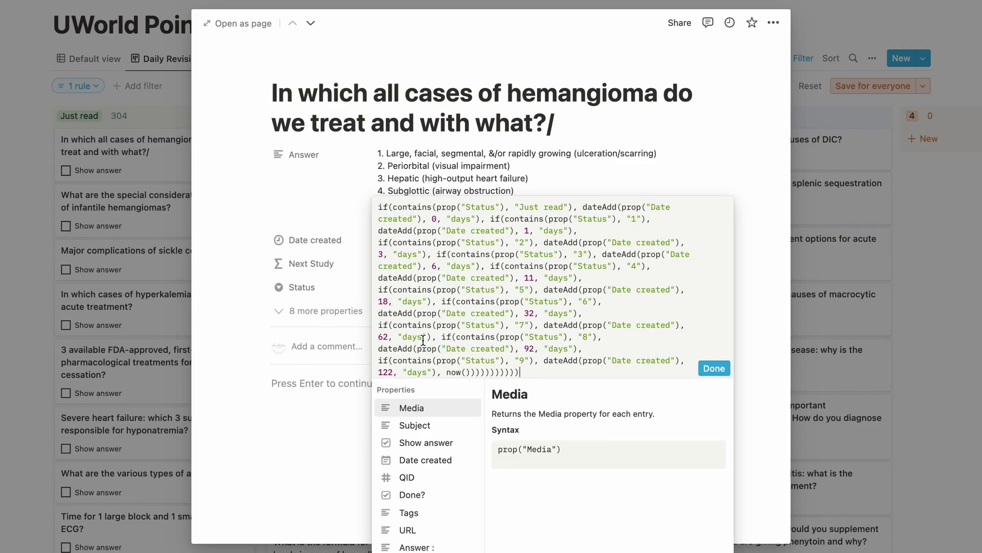
click(714, 368)
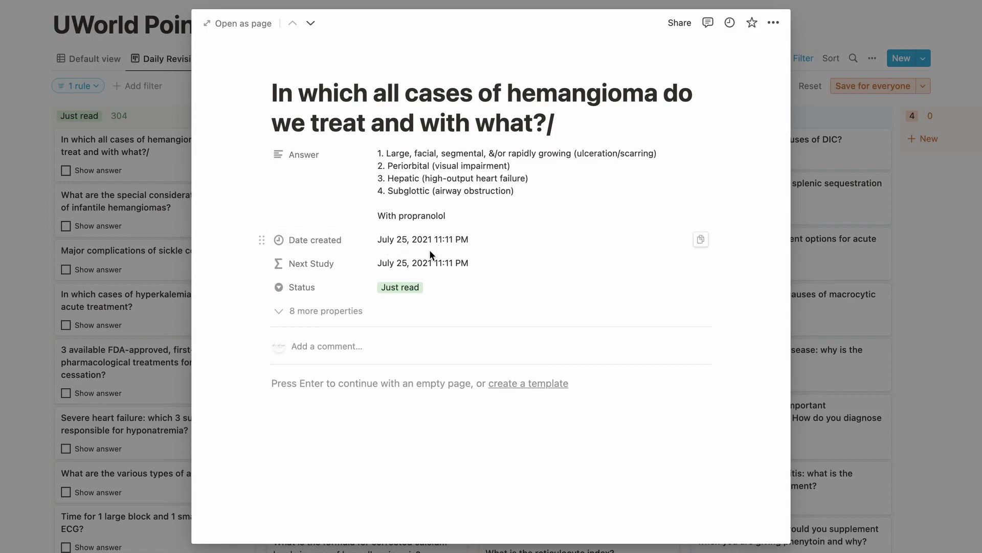
click(943, 386)
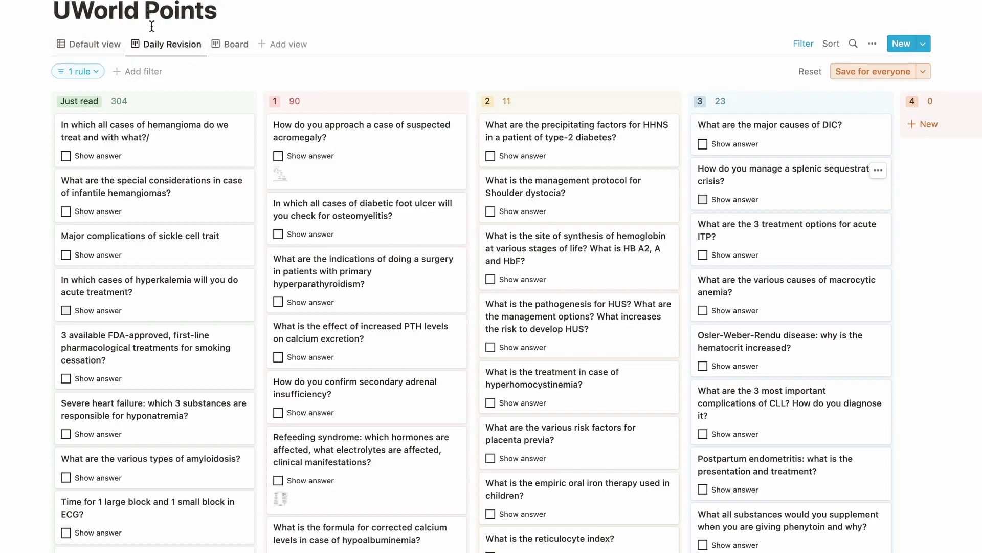
click(101, 72)
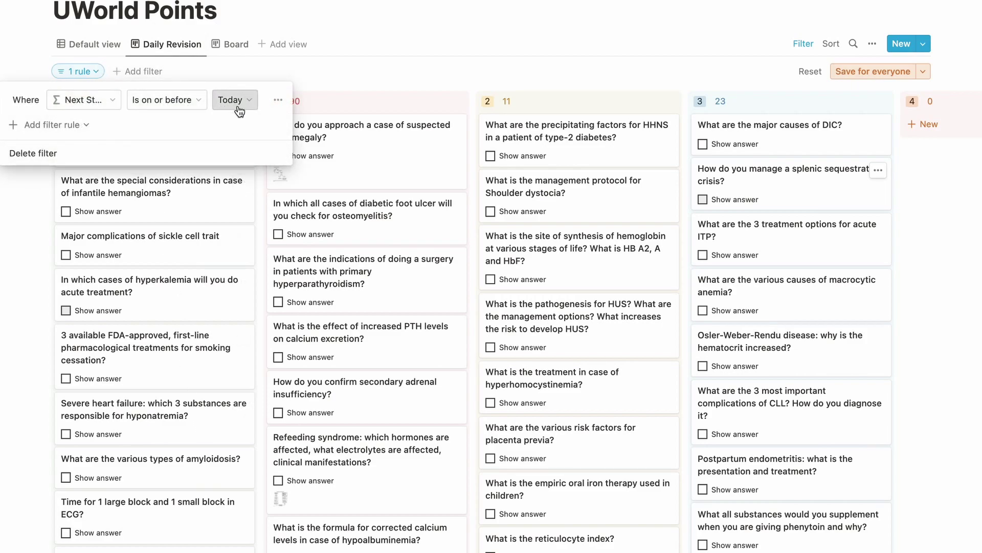
click(102, 75)
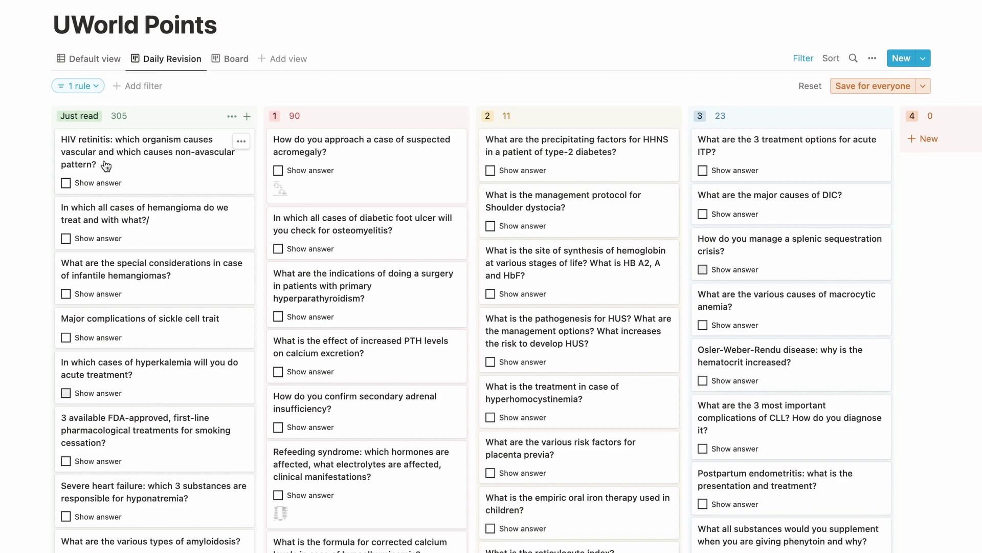
Step: Reveal the answer on the HIV retinitis card and move the card from the Just read column to column 1
click(66, 184)
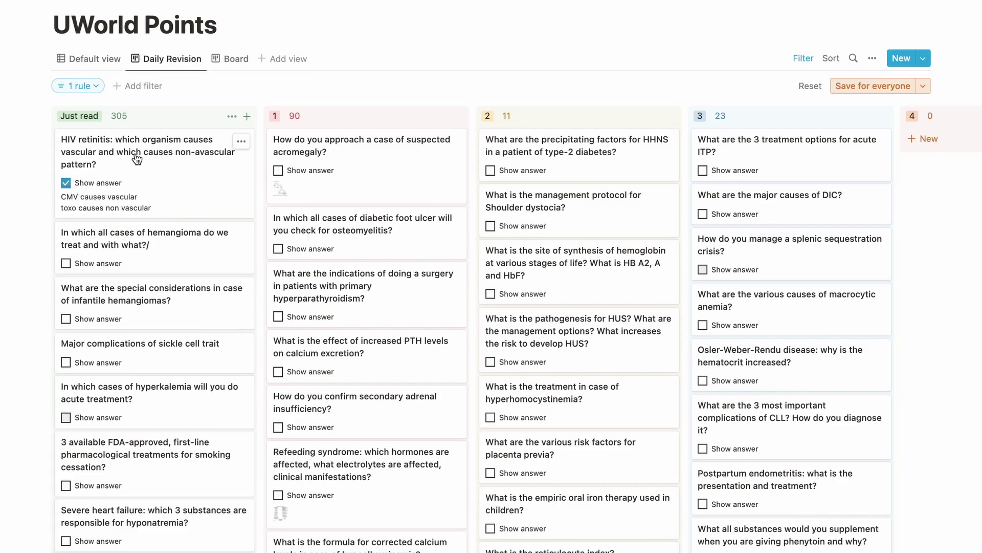
drag(146, 155, 372, 150)
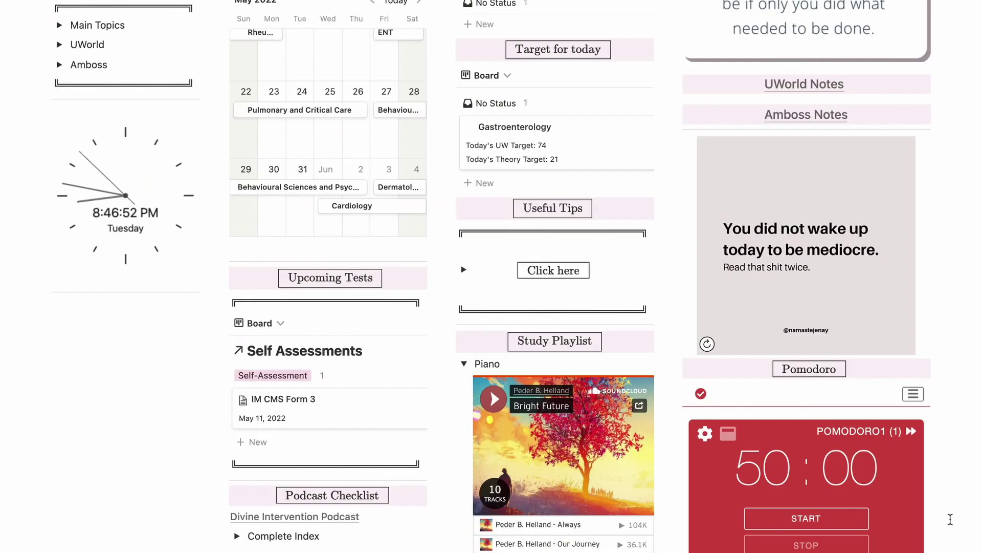
Step: Open IM CMS Form 4 in the Self Assessments database and apply the General Form template to it
click(347, 351)
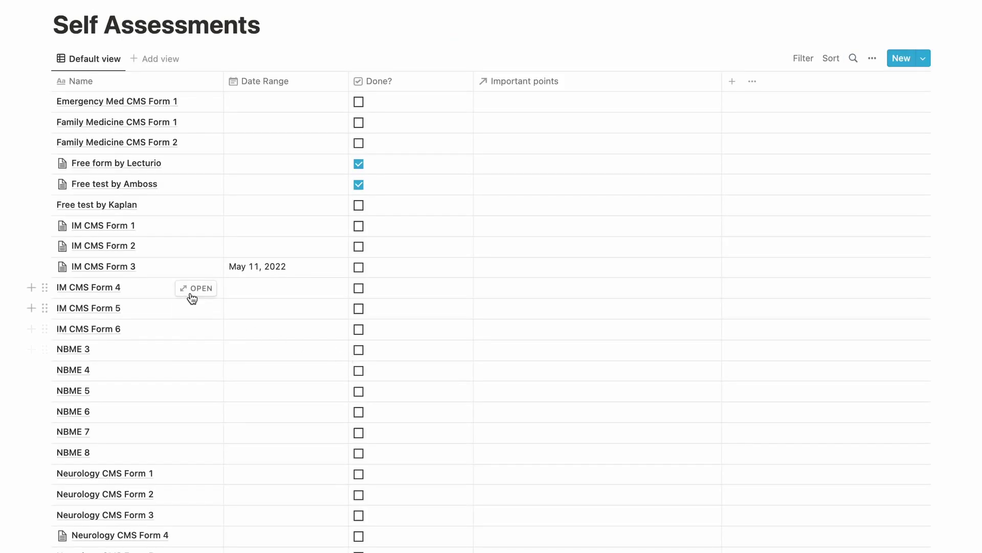
click(195, 288)
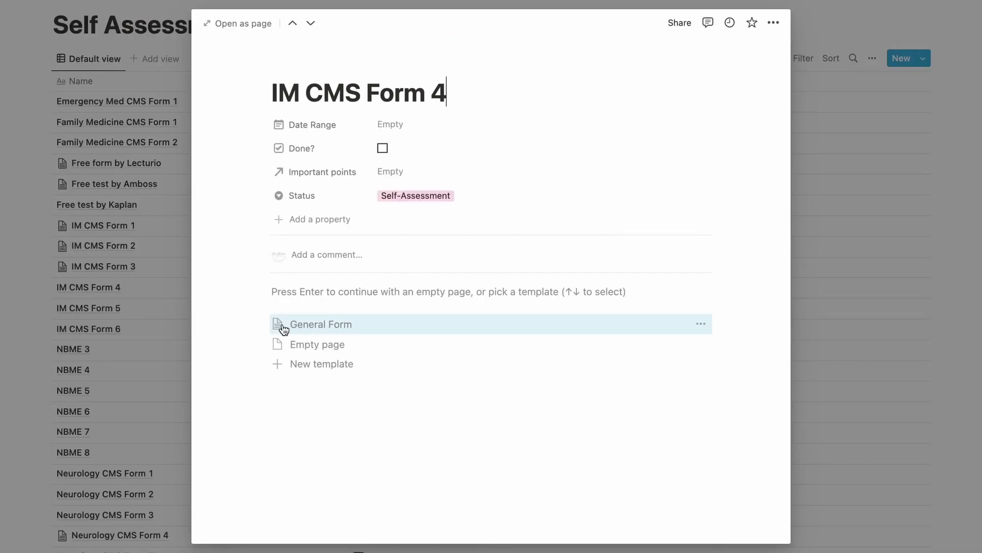
click(370, 327)
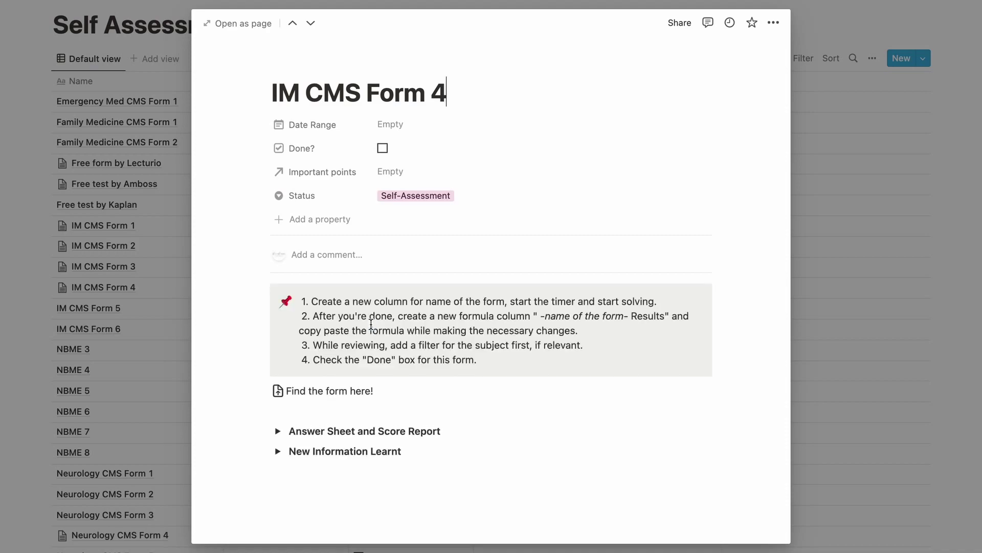
scroll(371, 324, down, 2)
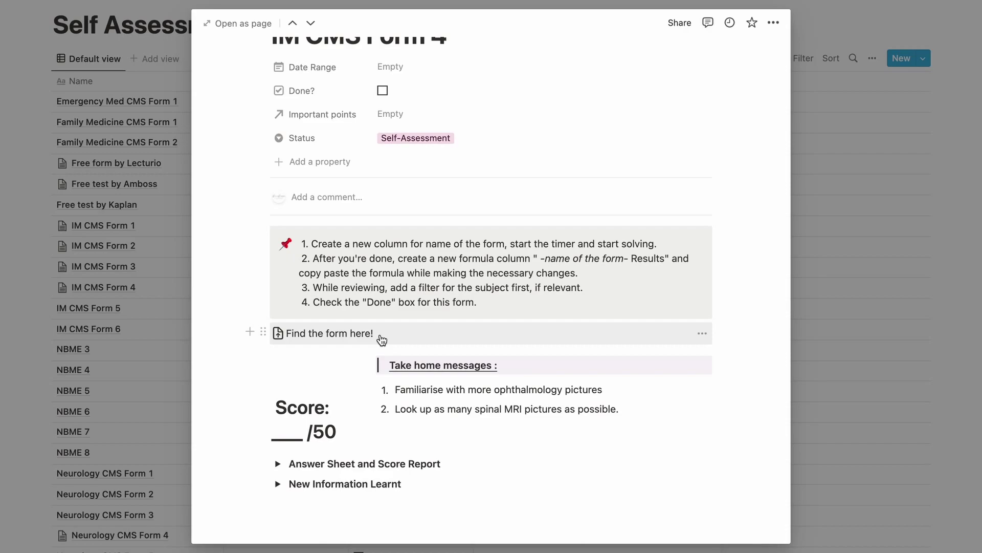
Step: Open Neurology CMS Form 4 and look through its score, take home messages and answer sheet
click(824, 338)
click(199, 528)
scroll(379, 480, down, 3)
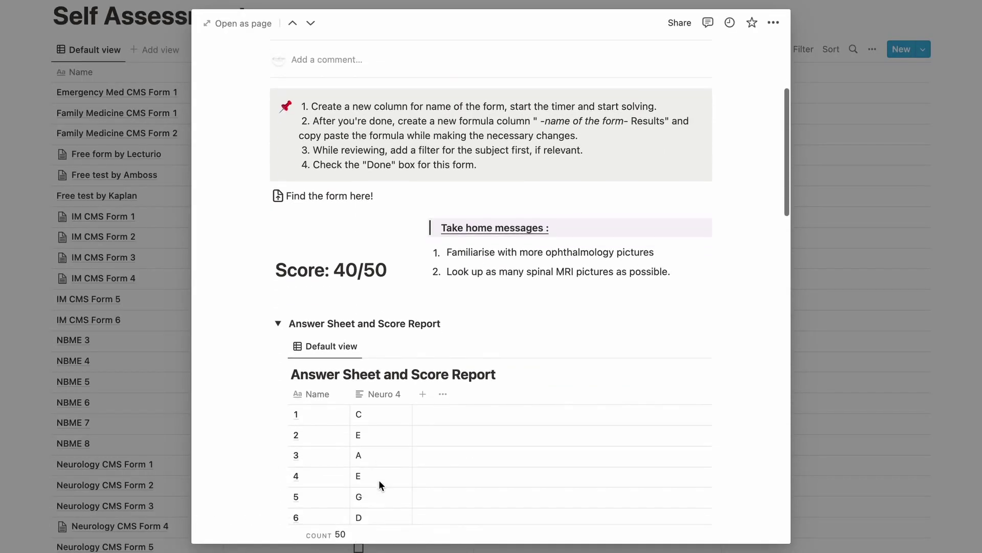
scroll(423, 328, down, 2)
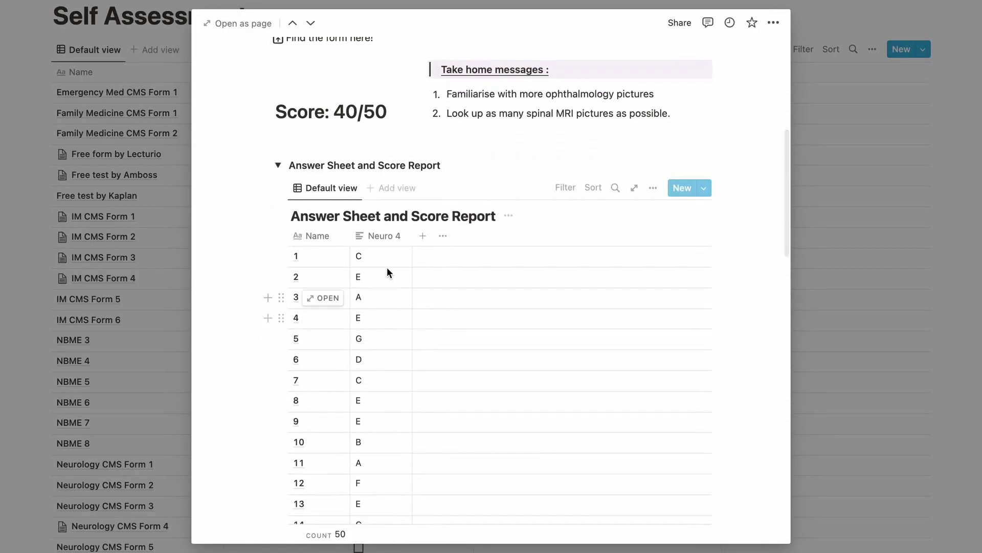
scroll(385, 266, down, 3)
scroll(385, 262, down, 5)
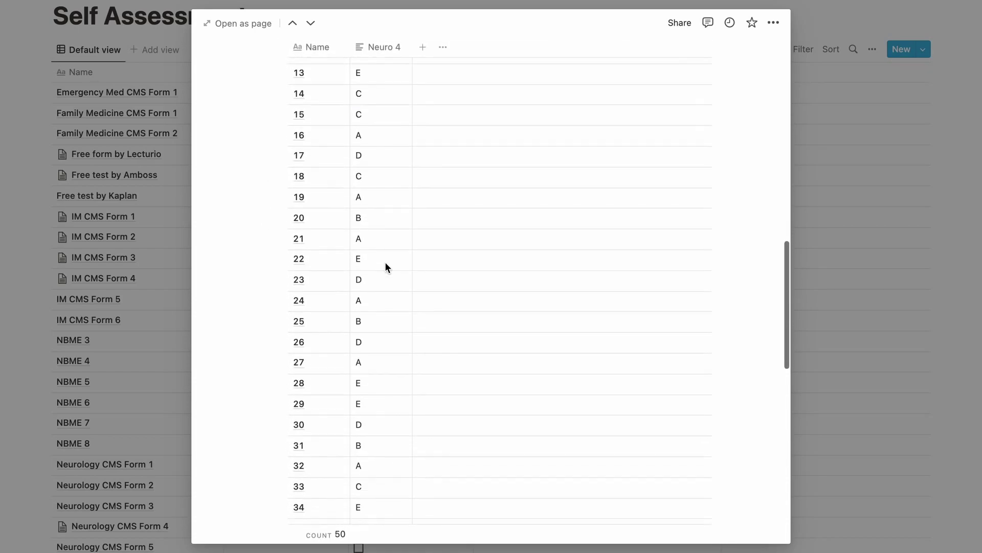
scroll(384, 262, up, 8)
scroll(385, 262, down, 2)
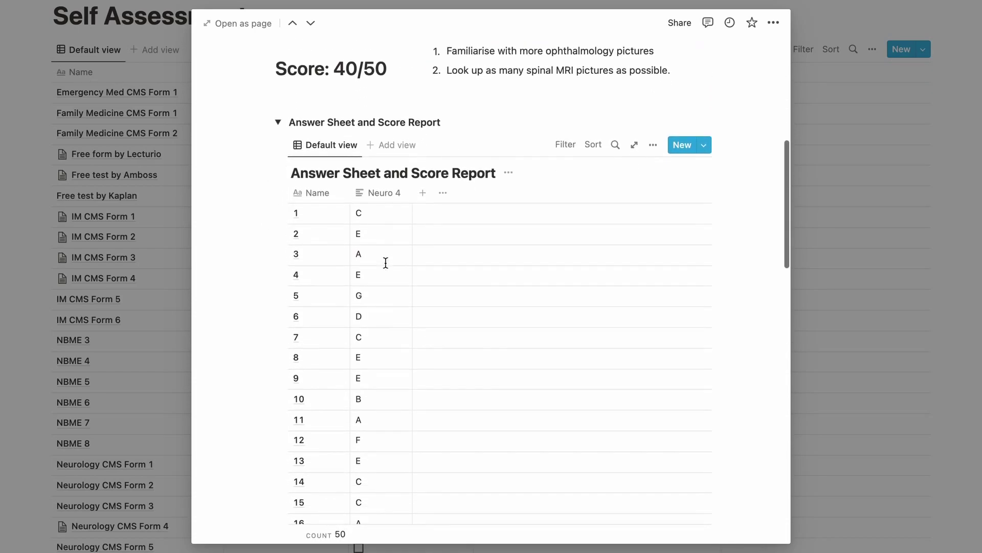
Step: Show the Neuro 4 Results property in the answer sheet table and review the results for all the questions
click(443, 194)
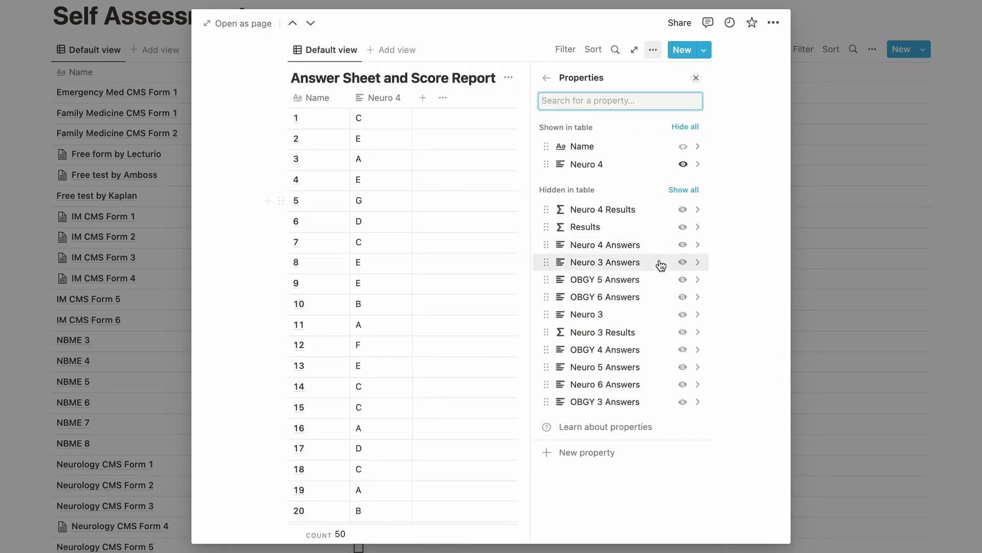
click(683, 209)
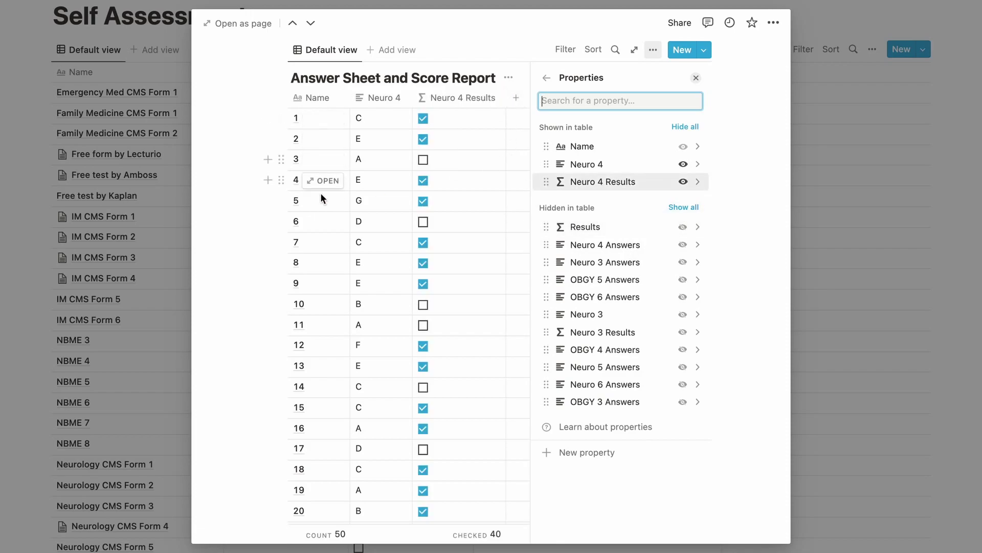
click(237, 271)
scroll(526, 351, down, 10)
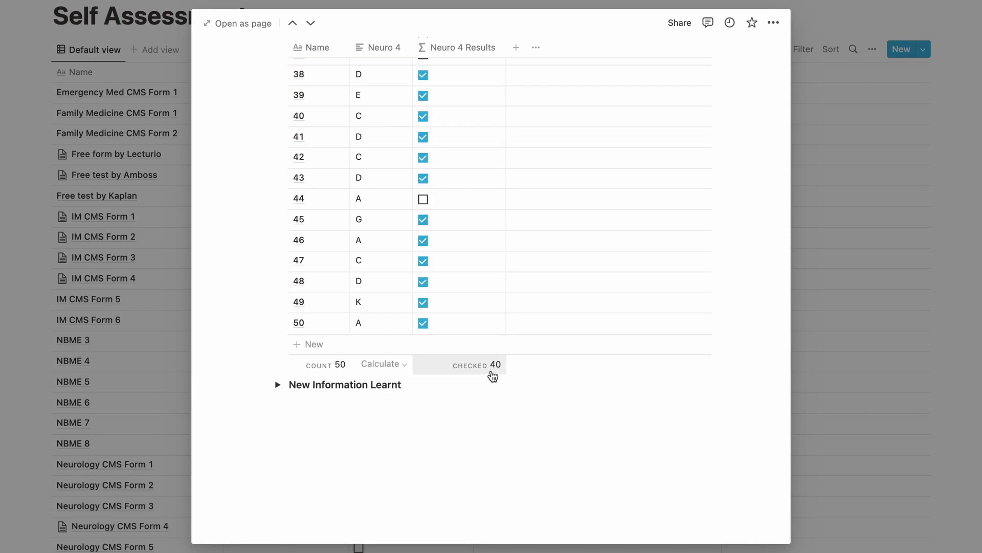
scroll(493, 376, up, 15)
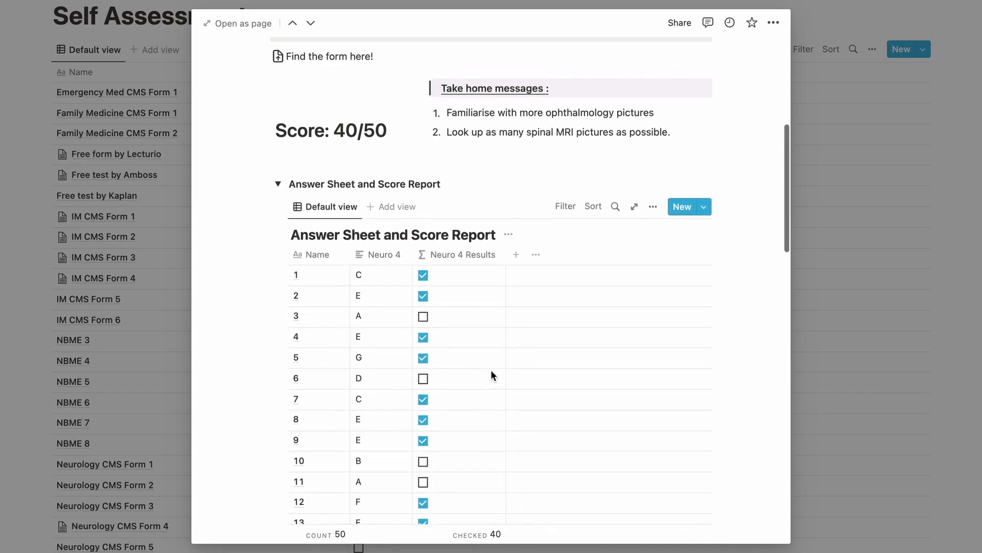
scroll(490, 370, up, 3)
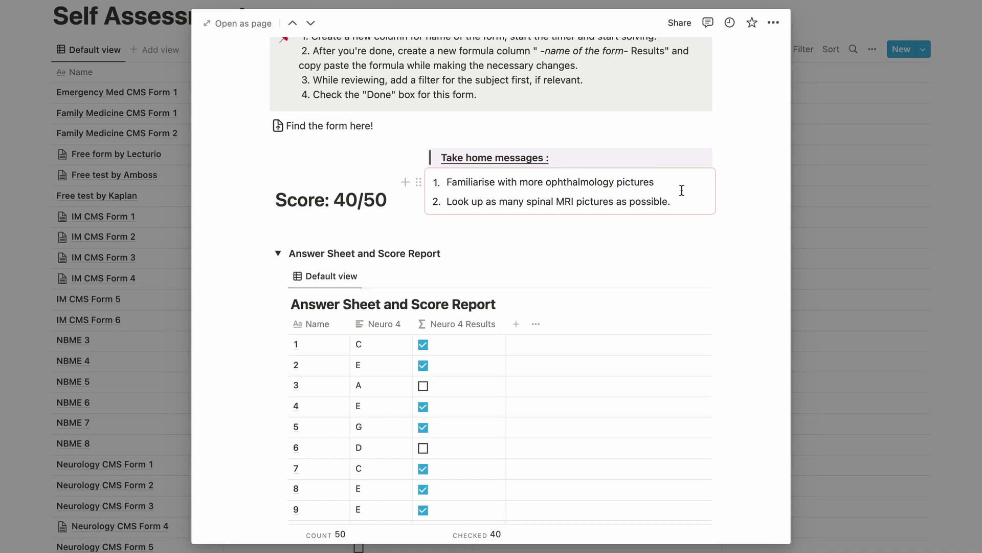
Step: Collapse Answer Sheet and Score Report and expand New Information Learnt to view the Self Assessment Points table
click(278, 253)
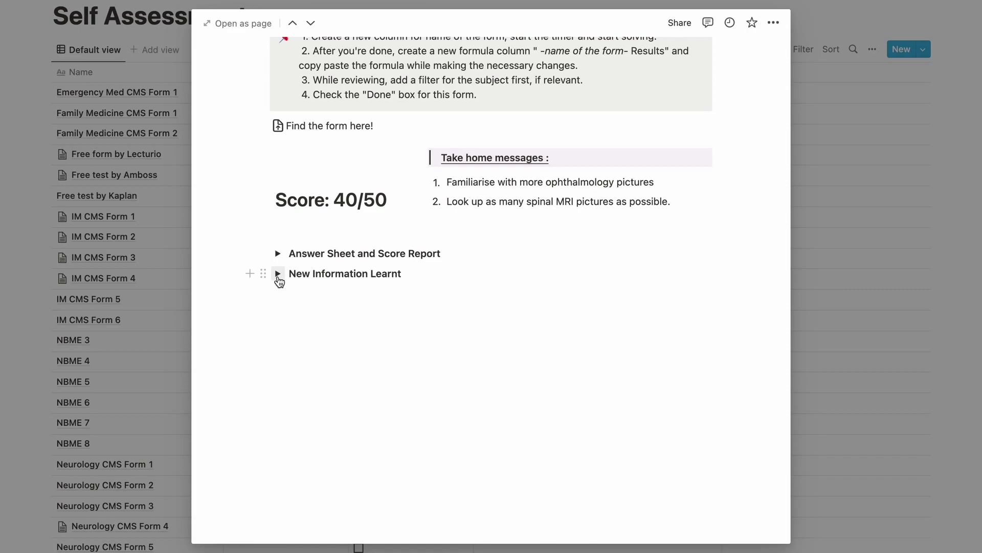
click(278, 274)
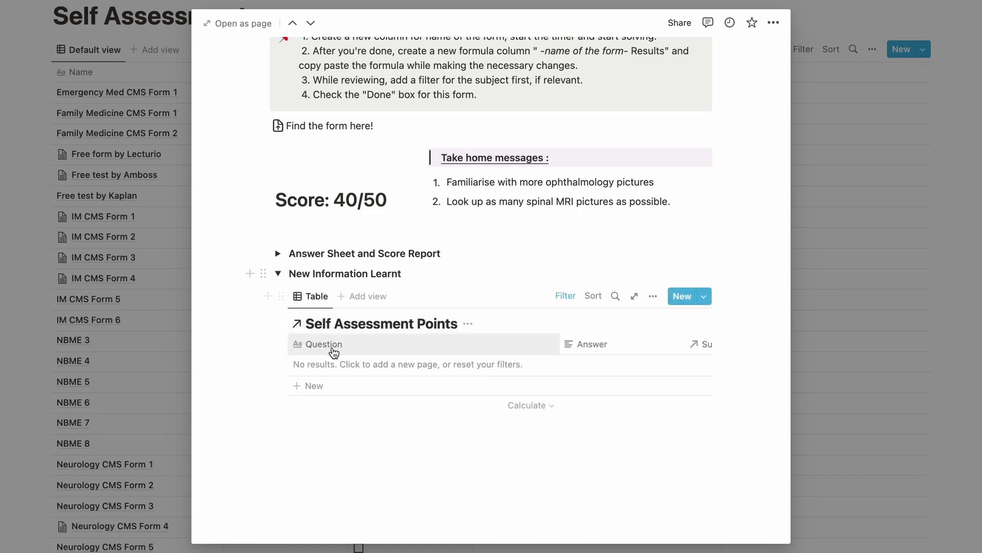
scroll(613, 365, right, 3)
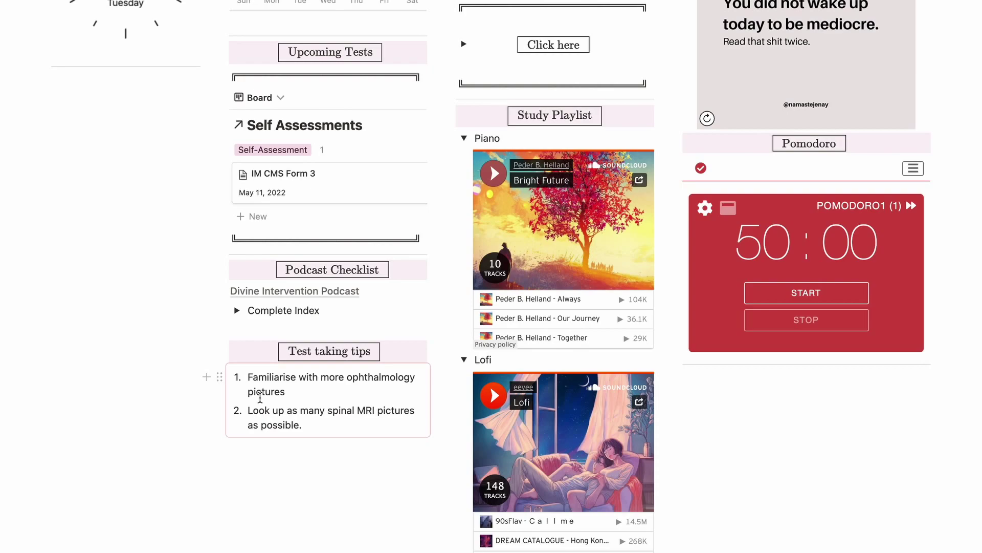
Step: Look over the test taking tips, podcast checklist and UWorld Tracker sections of the study dashboard
scroll(260, 397, down, 4)
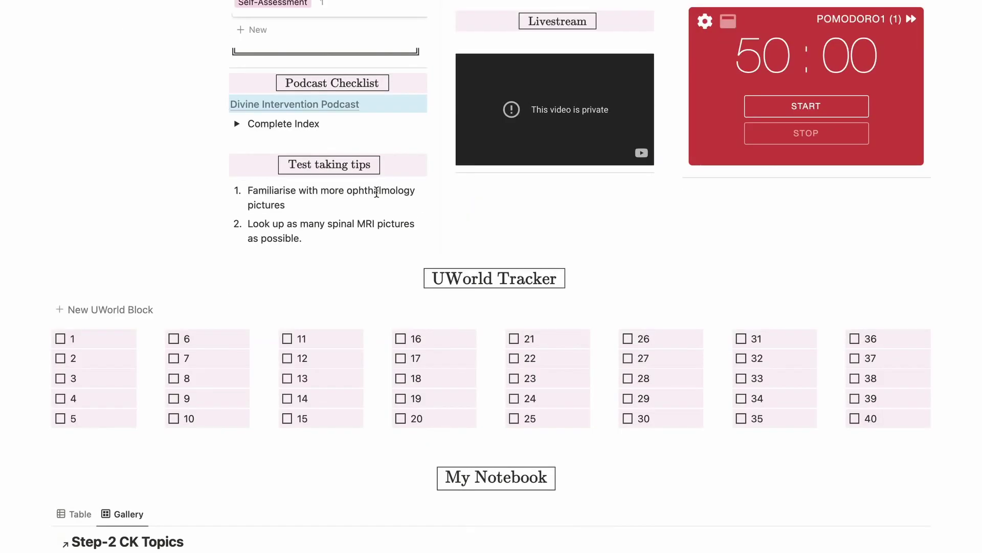
Step: Open the Divine Intervention Podcast page and look over its transcribed notes, episode list, audio links and Complete Index table
click(307, 106)
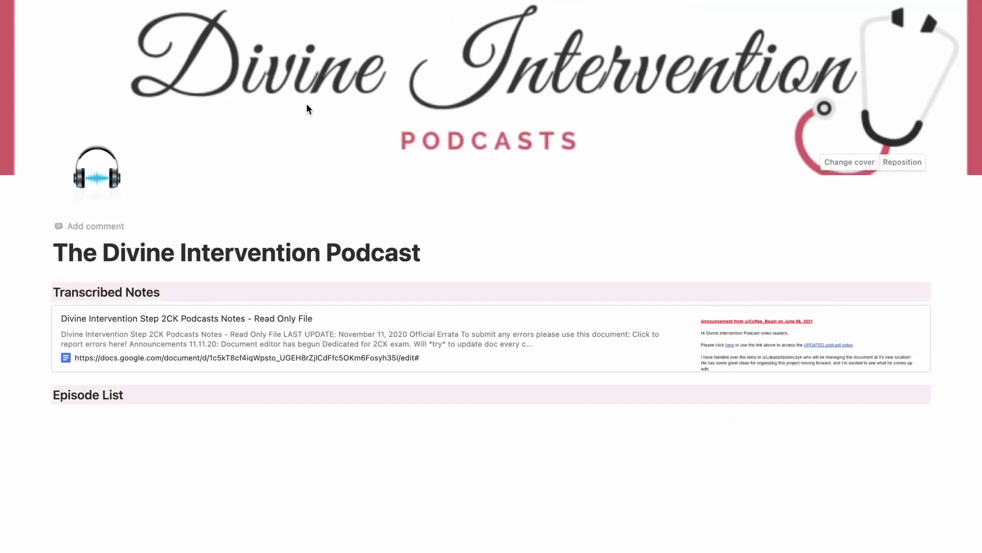
scroll(294, 330, down, 3)
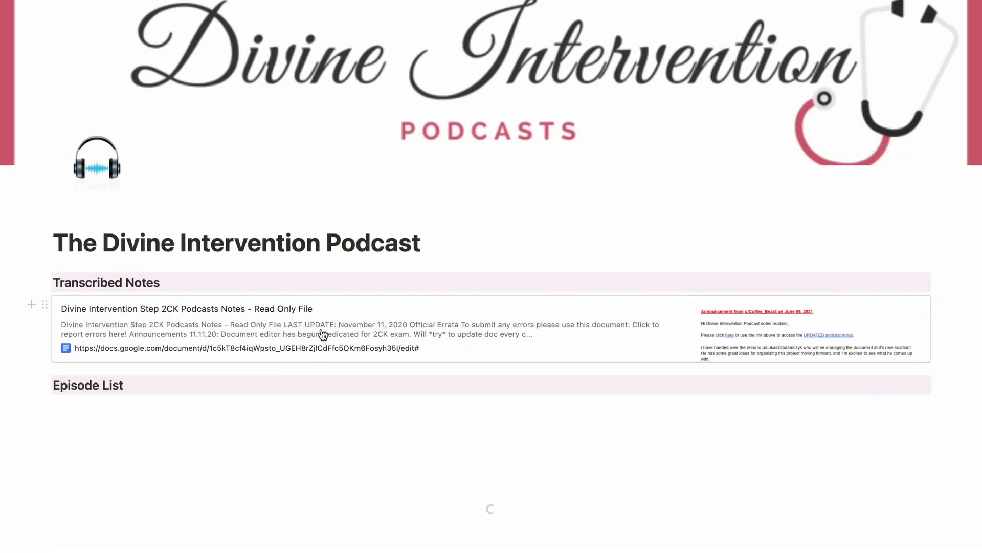
scroll(316, 309, down, 4)
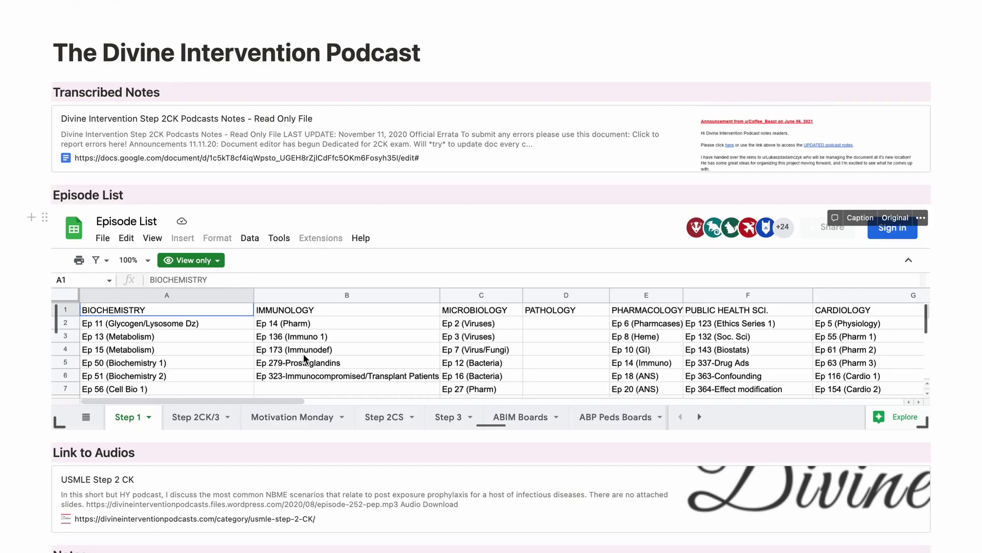
scroll(303, 353, down, 2)
scroll(303, 354, down, 4)
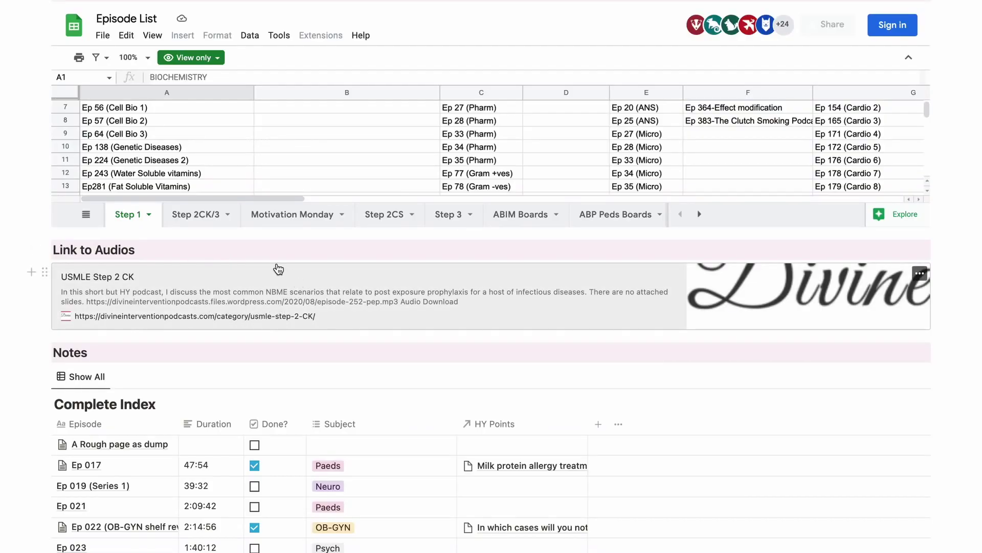
scroll(271, 312, down, 4)
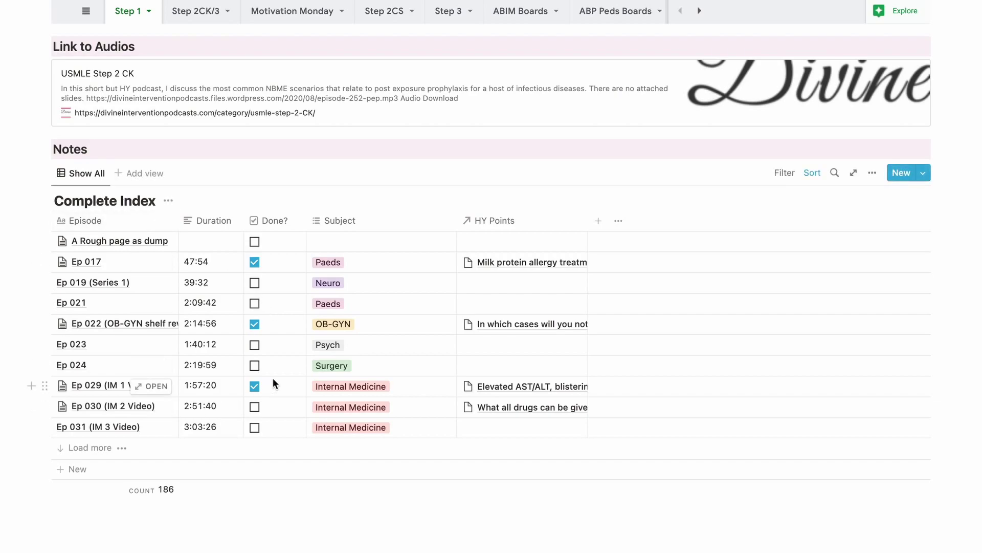
scroll(273, 379, down, 2)
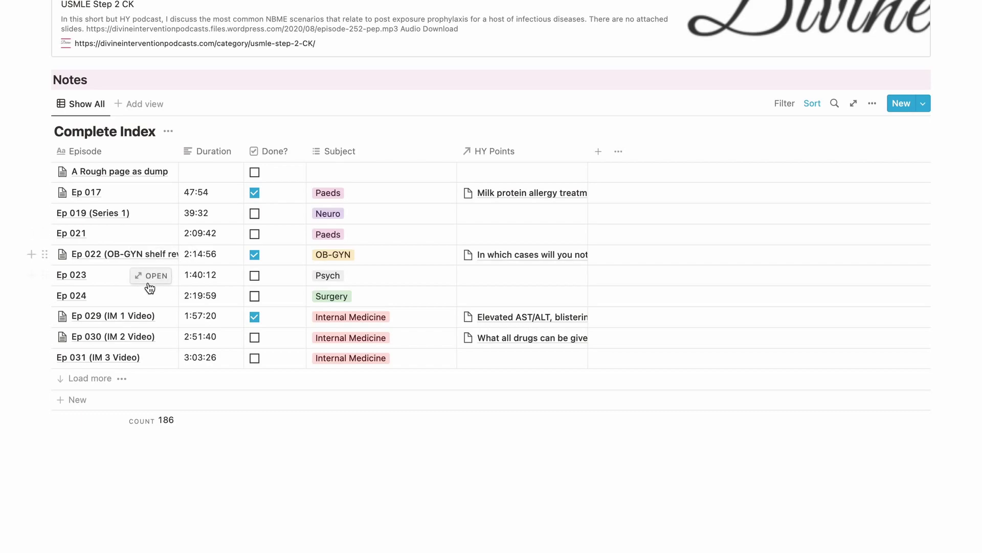
Step: Open Ep 023 in the Complete Index, fill its empty page with the DI Podcast Points table template, and close it
click(154, 275)
click(314, 348)
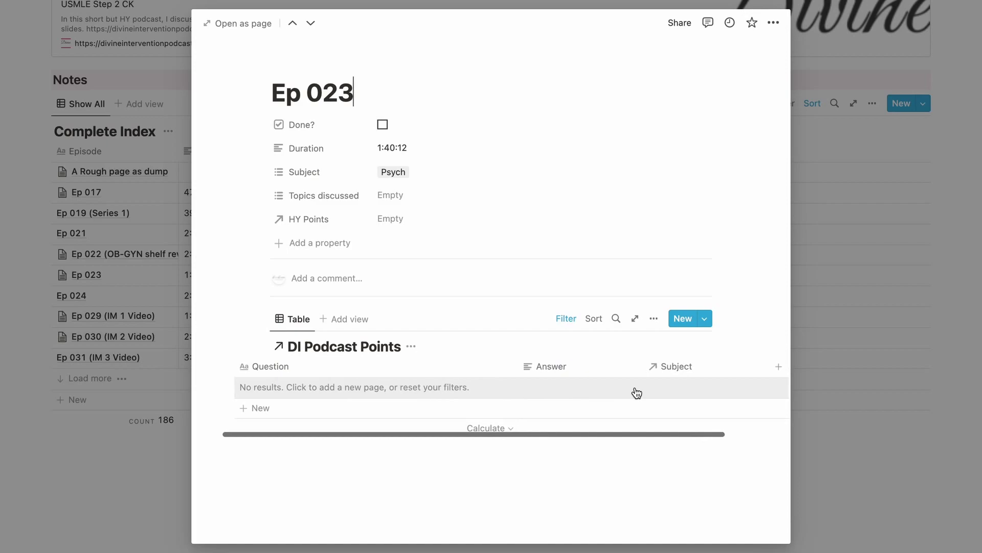
scroll(717, 389, right, 2)
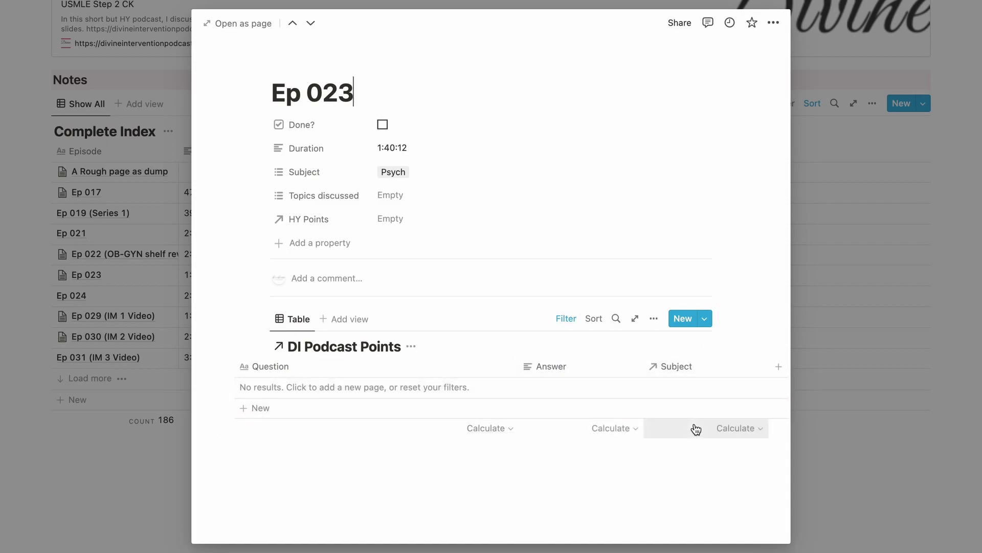
key(Escape)
Step: Open Ep 029 (IM 1 Video) and look through the questions, answers and subjects in its DI Podcast Points table
click(167, 320)
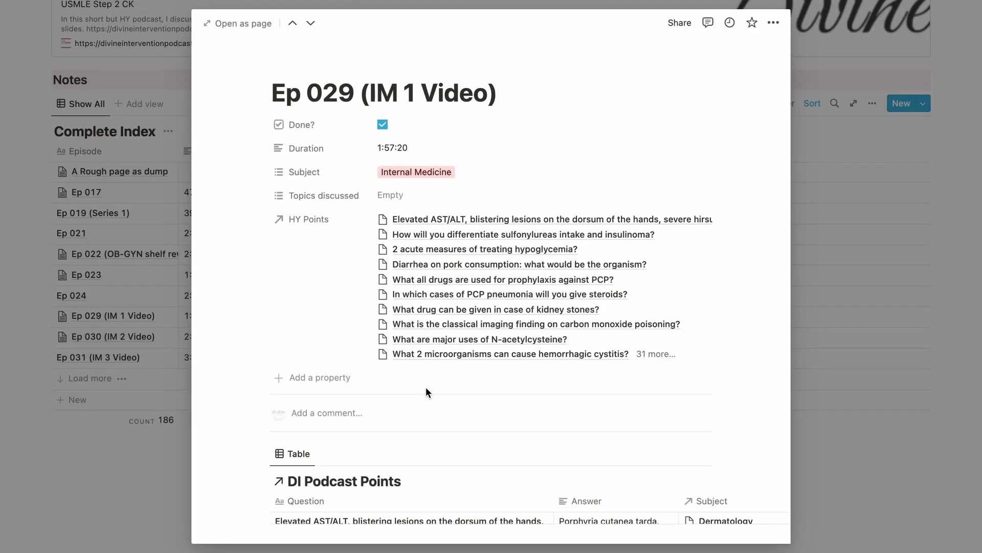
scroll(426, 387, down, 5)
scroll(434, 394, down, 5)
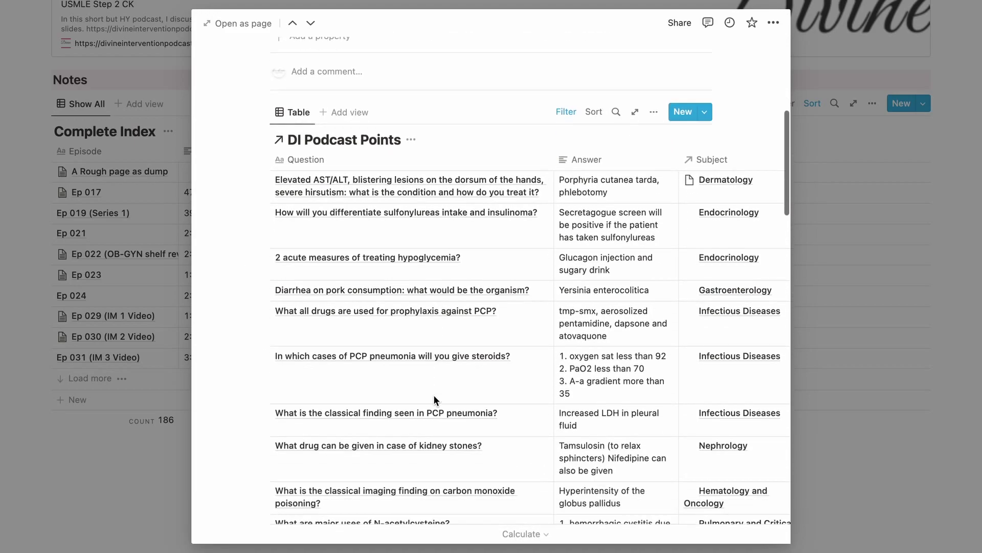
scroll(434, 395, up, 3)
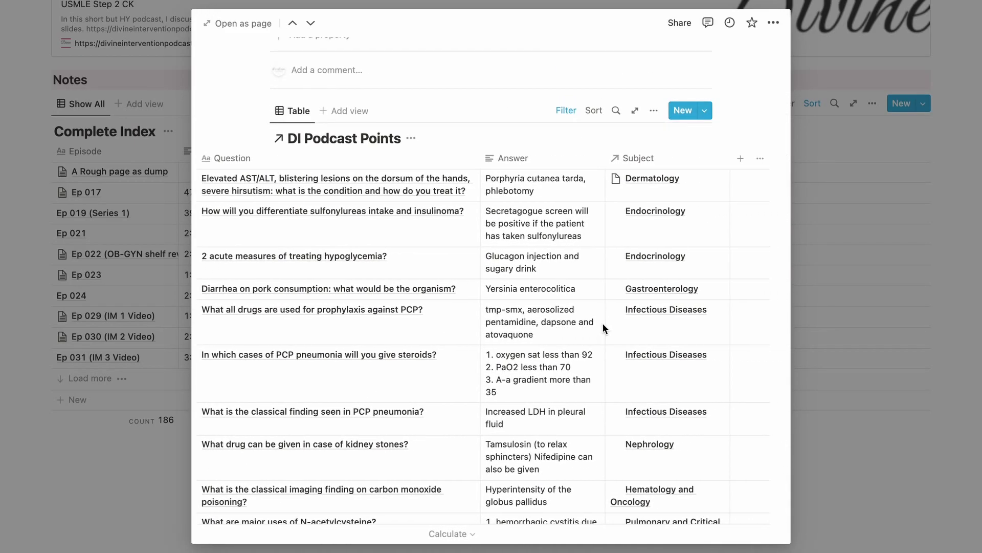
scroll(680, 447, down, 8)
Step: Return to the Step-2 CK dashboard and look over its links, checklist, calendar, organ system and daily target sections
scroll(680, 452, down, 3)
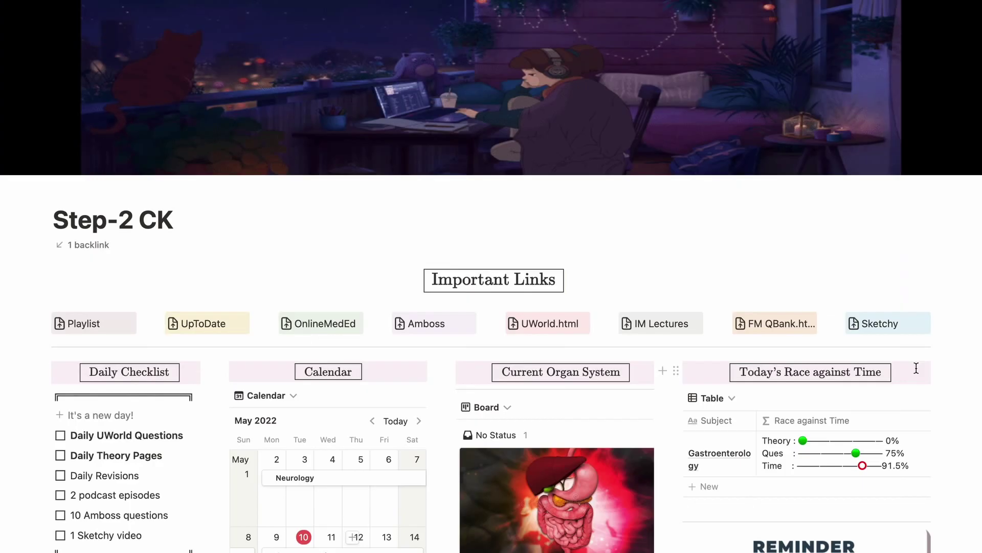
scroll(917, 368, down, 5)
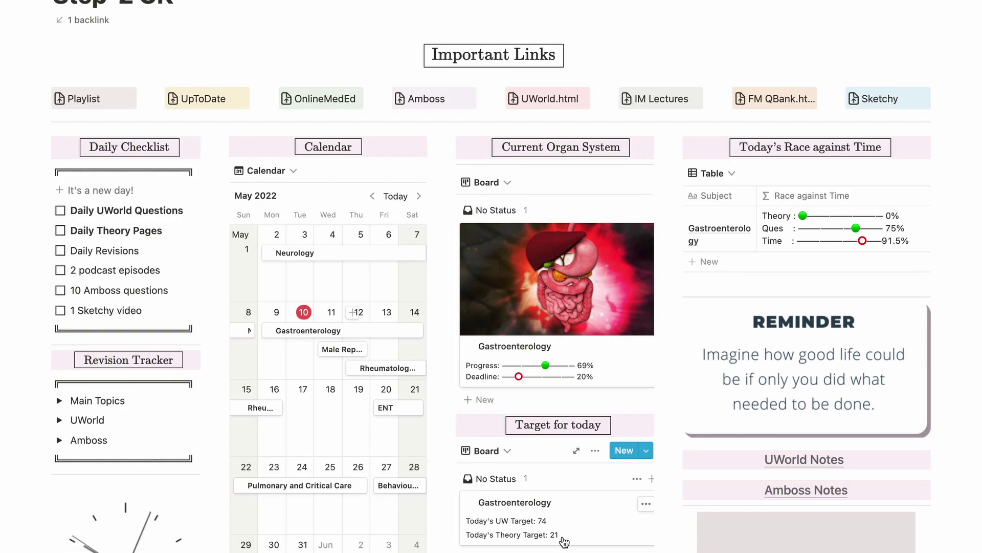
scroll(962, 469, up, 1)
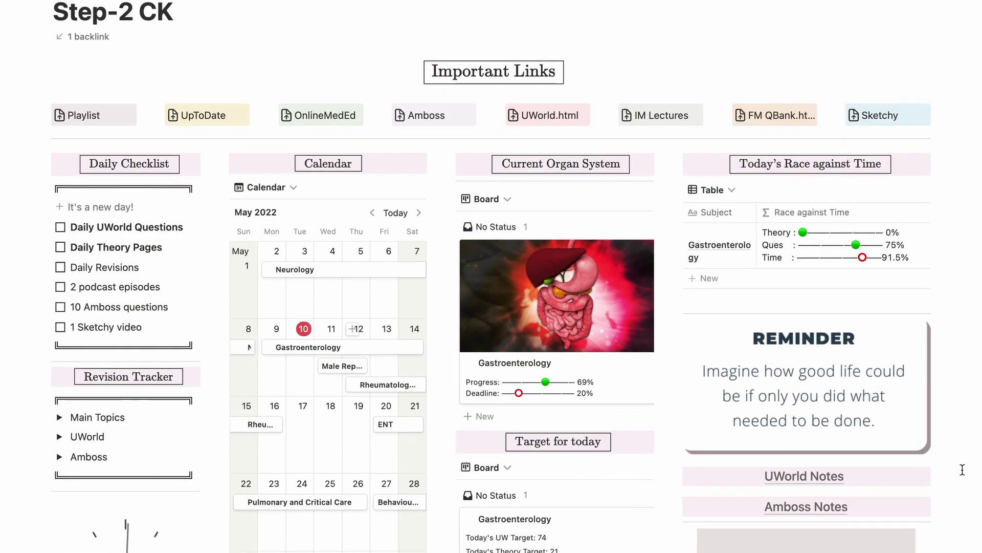